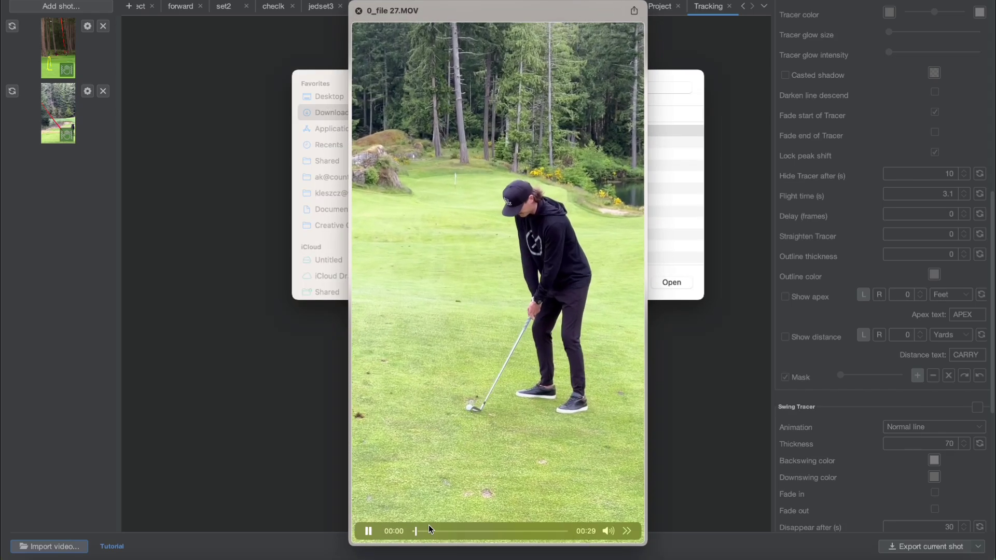
Play the preview of 0_file 27.MOV to review the golf shot
click(429, 528)
mouse_move(428, 528)
mouse_down()
mouse_move(418, 526)
mouse_move(466, 528)
mouse_move(414, 518)
mouse_up()
key(space)
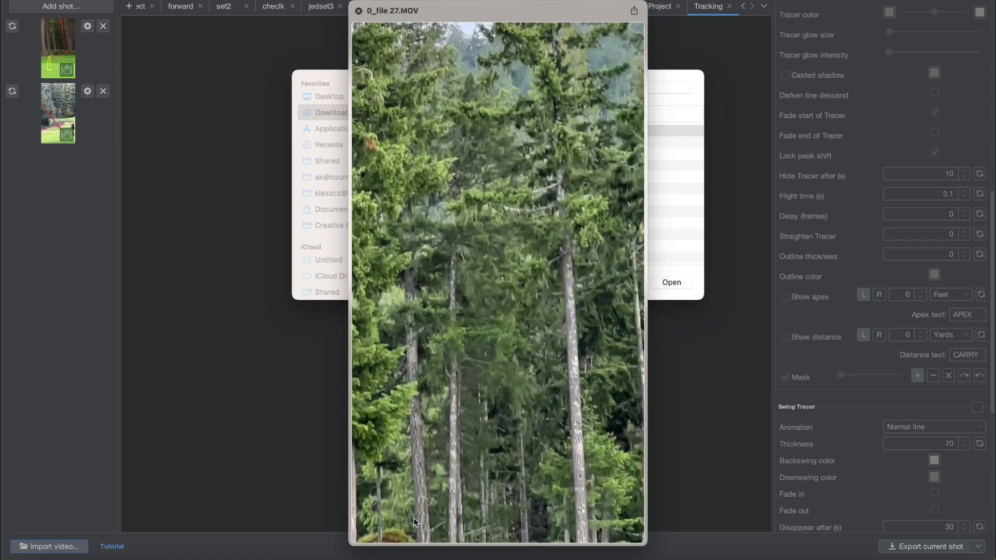
key(space)
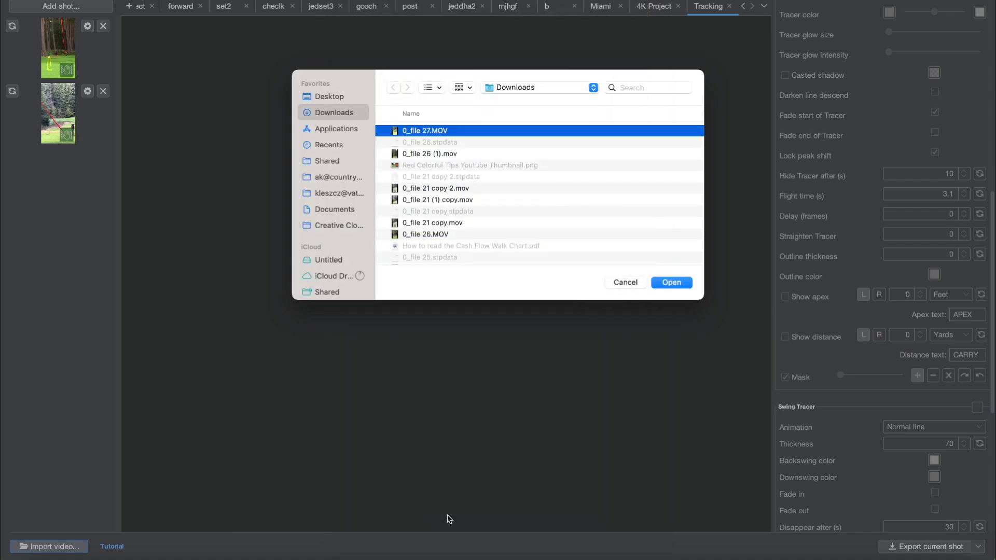
Import 0_file 27.MOV as a new shot, display it, and check the Automatic camera stabilisation option
click(667, 284)
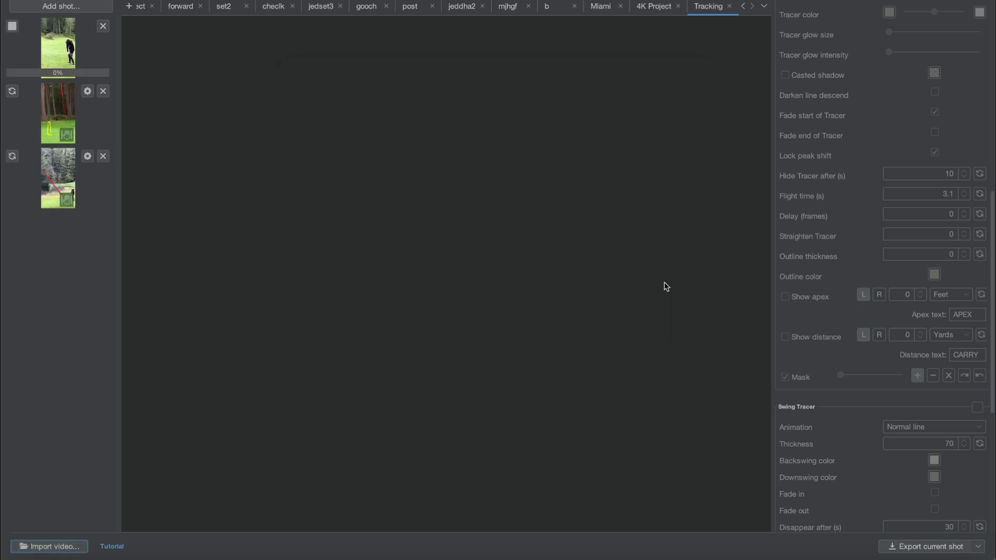
click(64, 43)
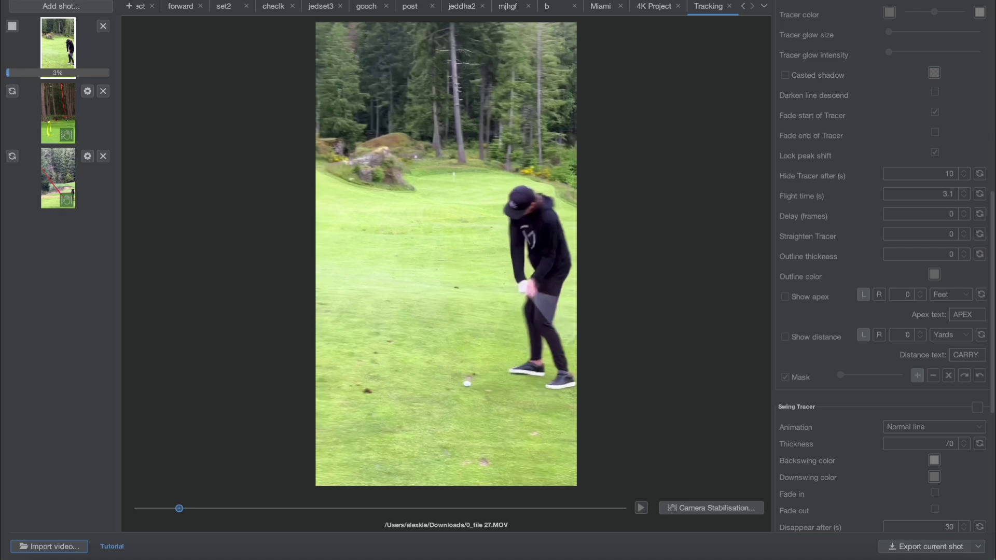
click(189, 1)
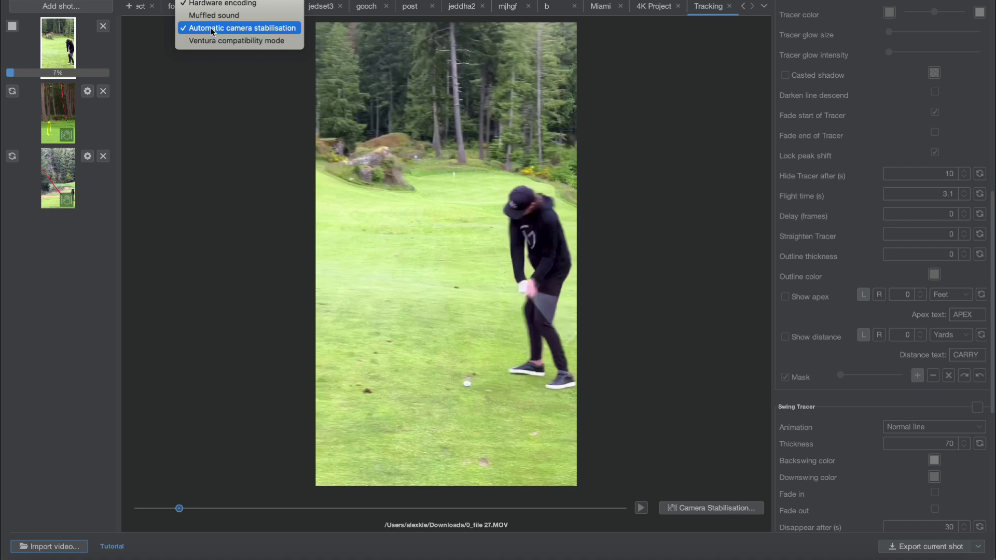
click(71, 58)
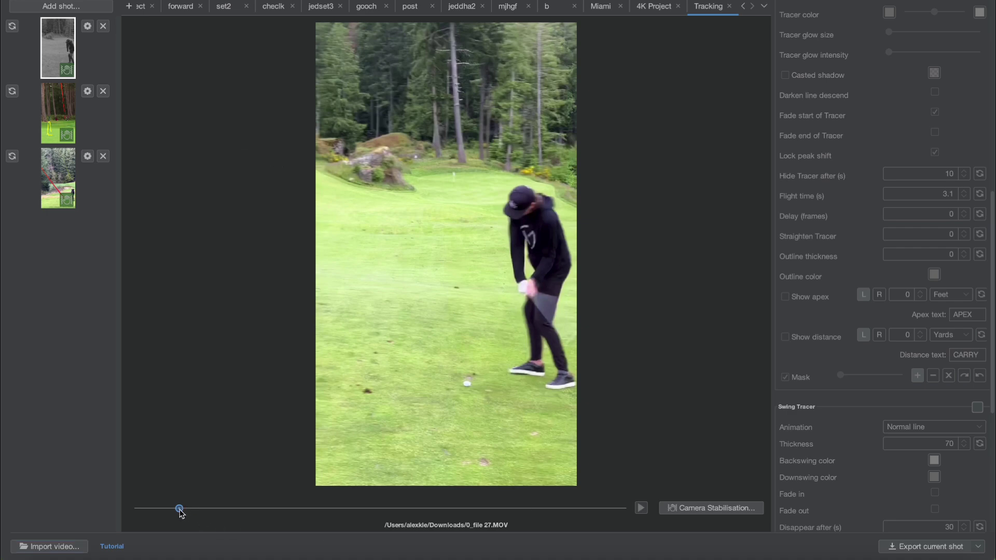
Start a Key Framing tracer on the new shot and set the frame where the club strikes the ball as impact frame
mouse_move(179, 511)
mouse_down()
mouse_move(212, 510)
mouse_move(183, 511)
mouse_up()
click(87, 27)
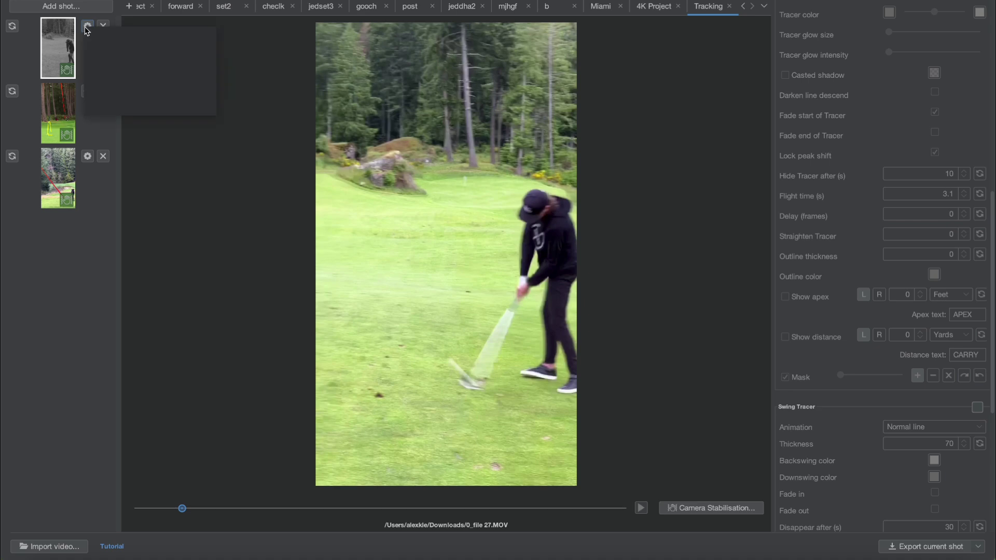
click(106, 37)
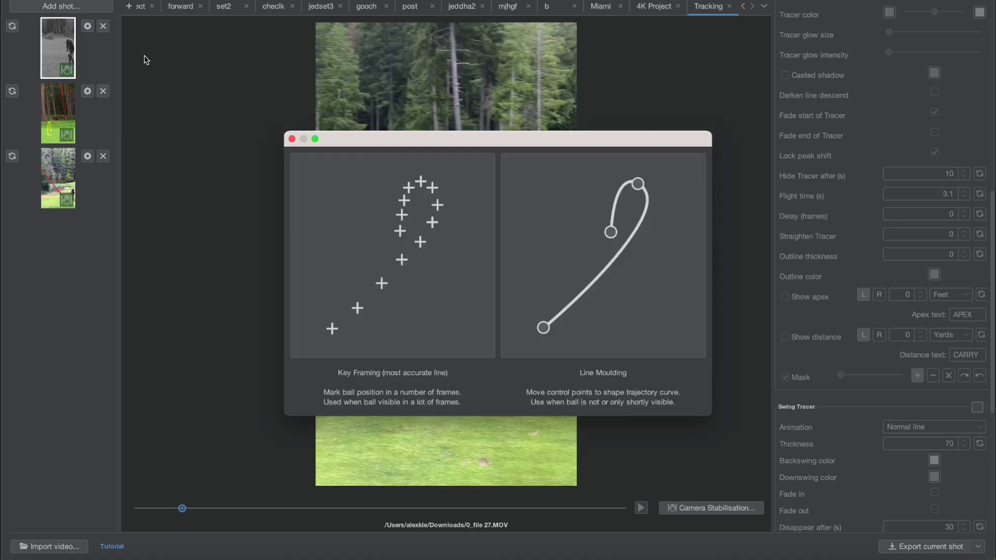
click(389, 210)
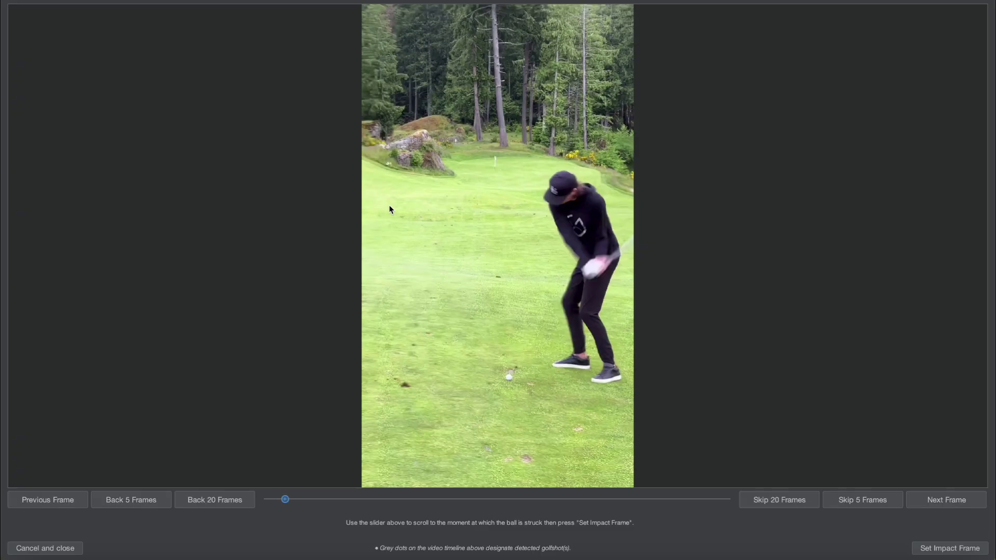
click(940, 501)
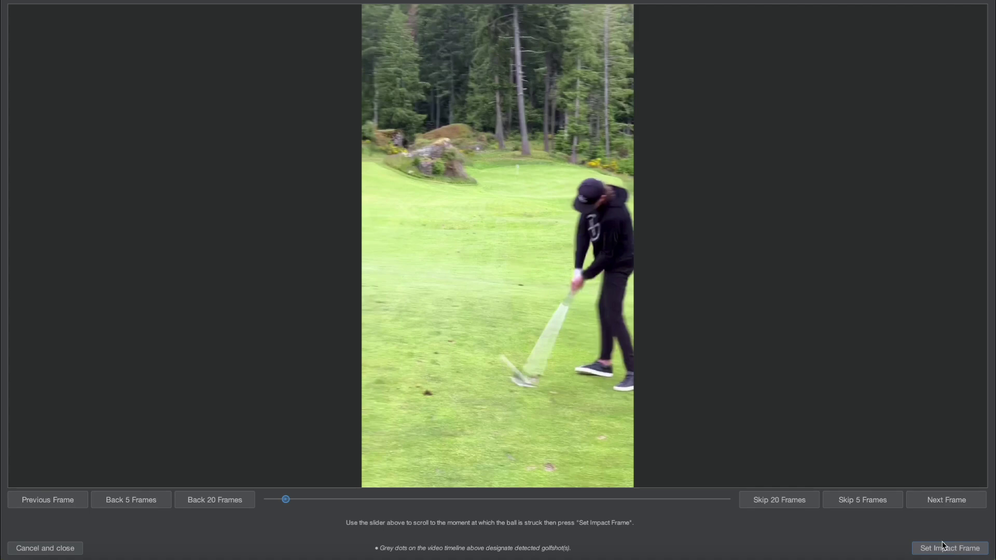
key(Return)
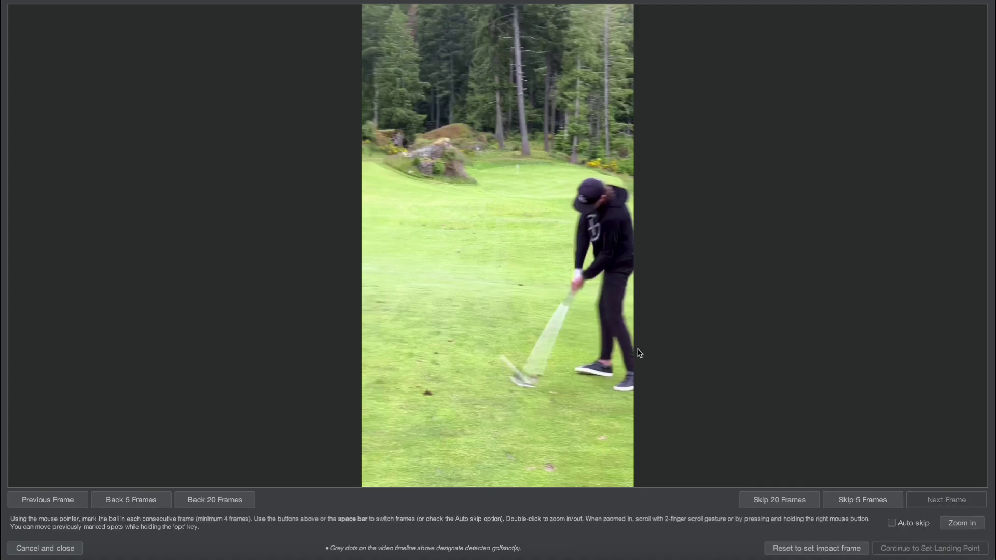
Mark the ball's position at impact and in the next two frames
click(525, 384)
key(space)
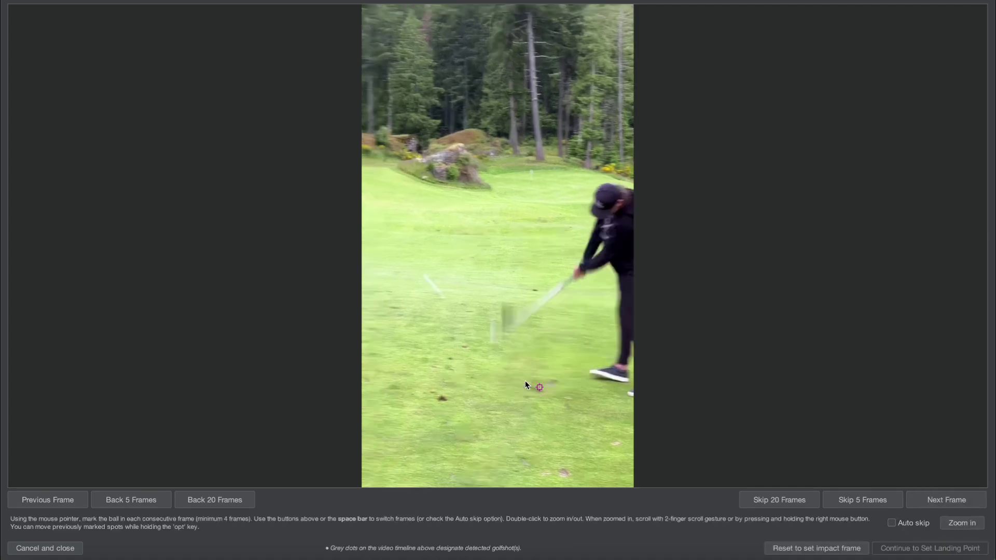
click(441, 296)
key(space)
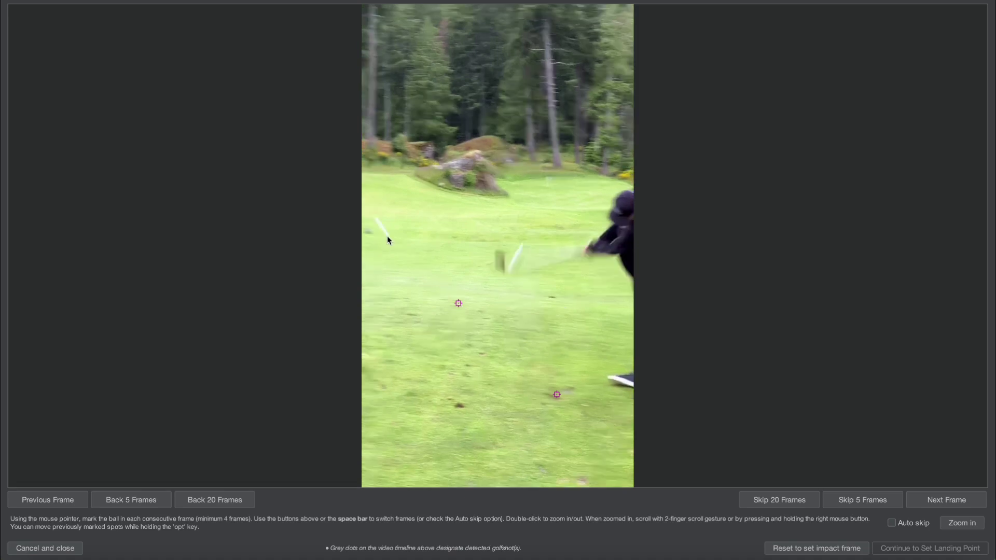
key(space)
Step forward and back through the following frames to find where the ball can be seen against the sky
key(space)
key(space)
key(space)
key(space)
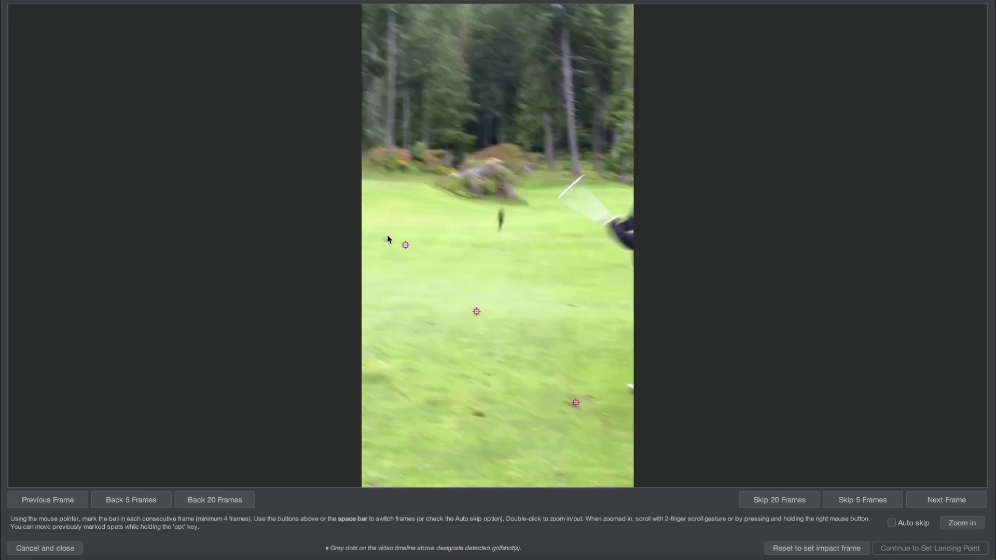
key(space)
key(space)
key(space)
key(space)
key(space)
key(space)
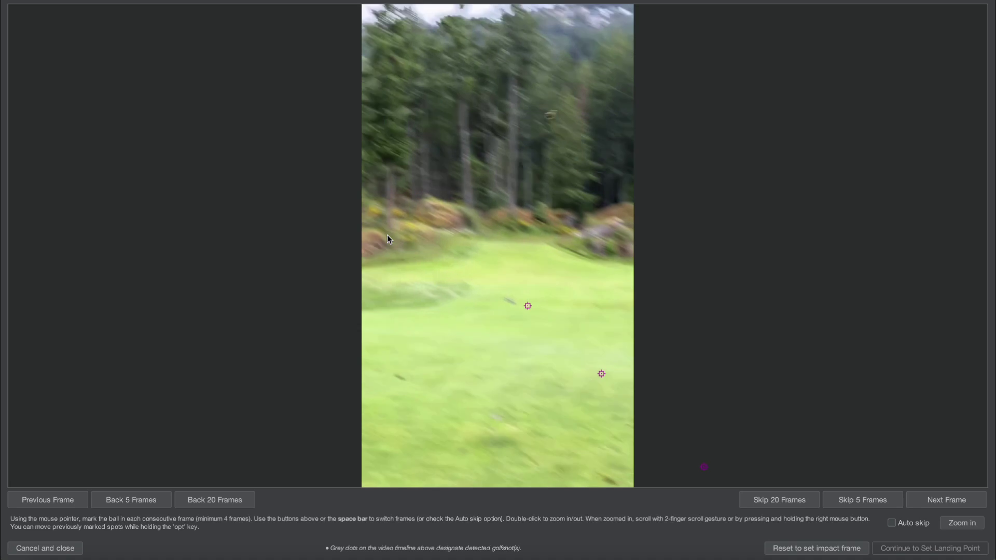
key(space)
key(space)
key(space)
key(space)
key(space)
key(space)
key(space)
key(space)
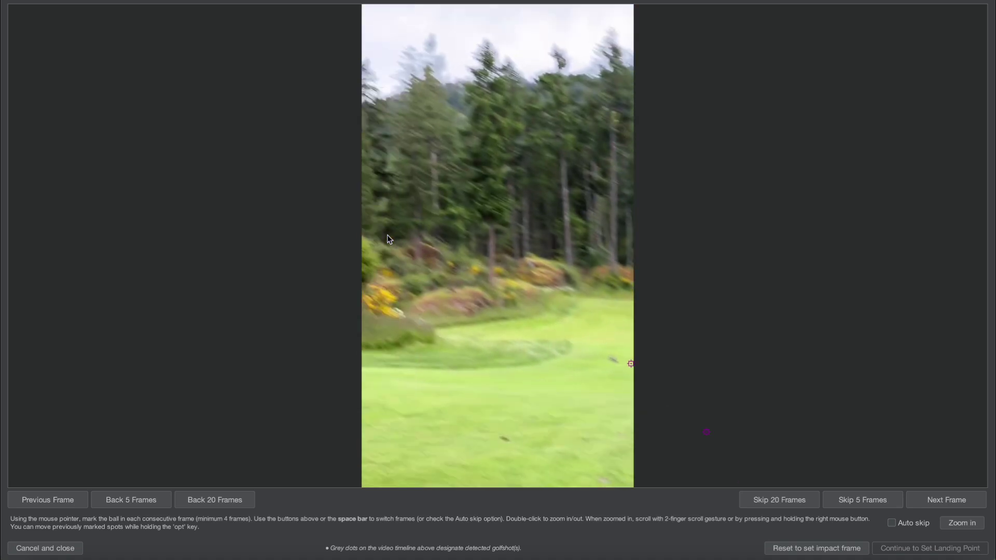
key(space)
key(space)
key(space)
key(space)
key(space)
key(space)
key(space)
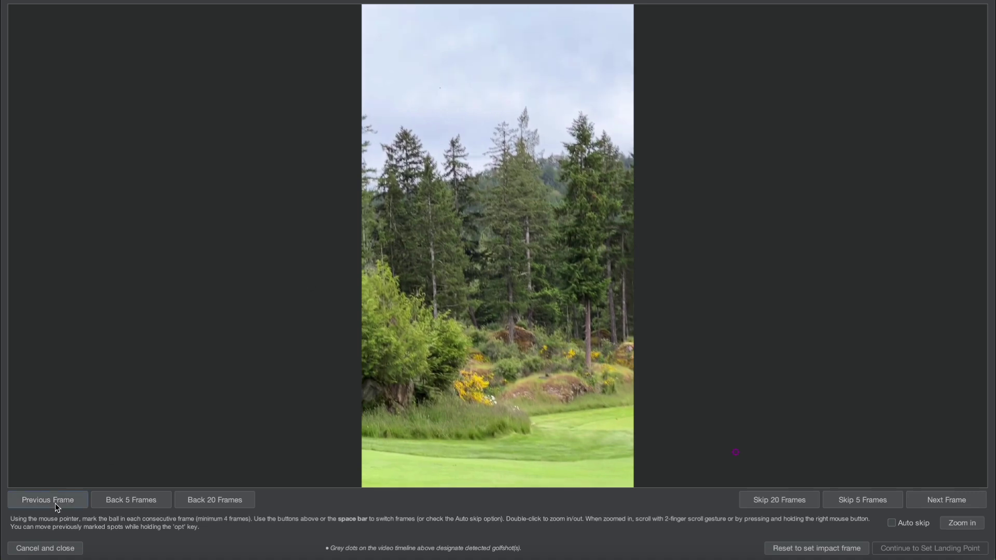
click(55, 504)
click(55, 503)
click(55, 503)
click(55, 503)
click(55, 503)
click(55, 503)
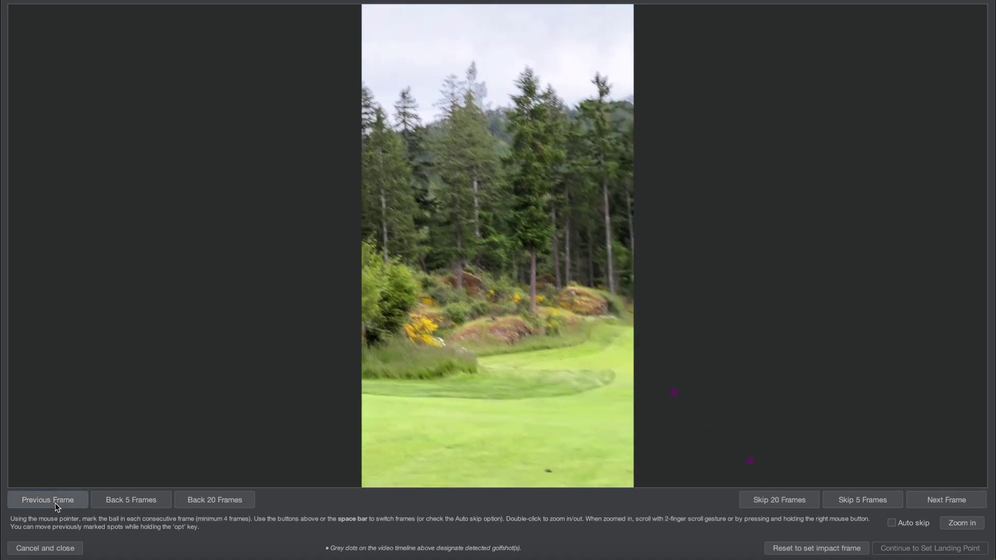
click(55, 503)
click(55, 503)
click(55, 503)
key(space)
key(space)
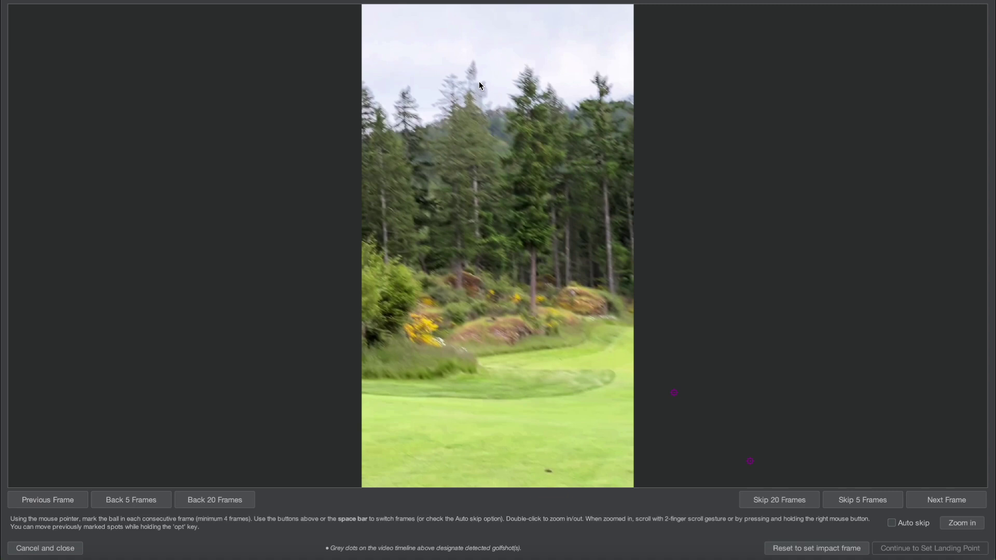
Mark the ball in the sky just above the treetops in two successive frames
click(415, 92)
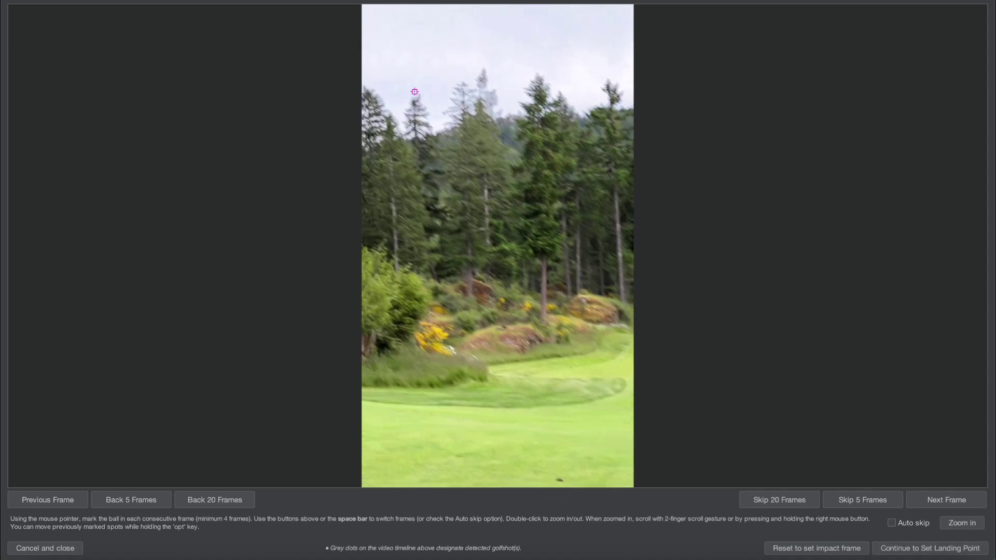
key(space)
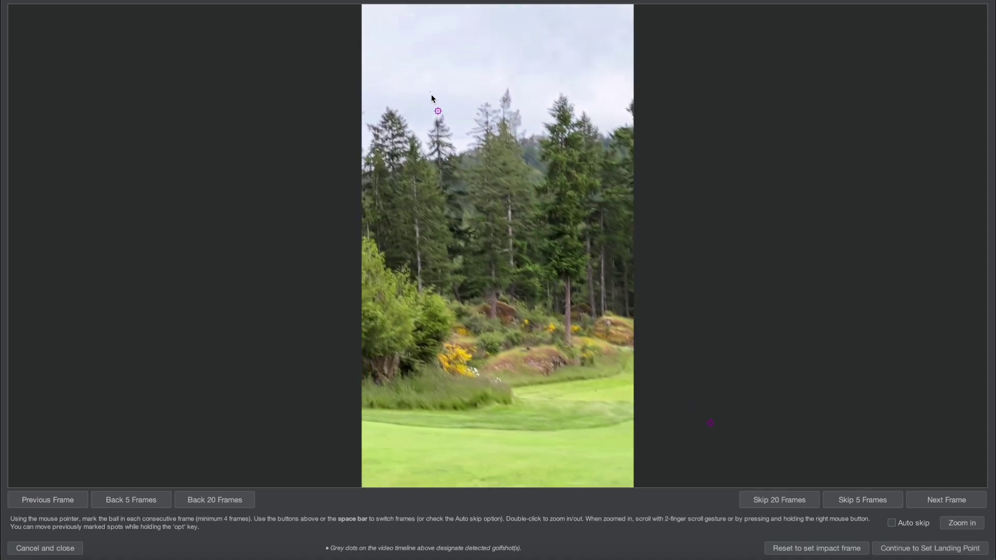
click(430, 93)
Zoom in on the sky and mark the ball in successive frames as it climbs away from the trees
click(962, 523)
scroll(594, 313, up, 10)
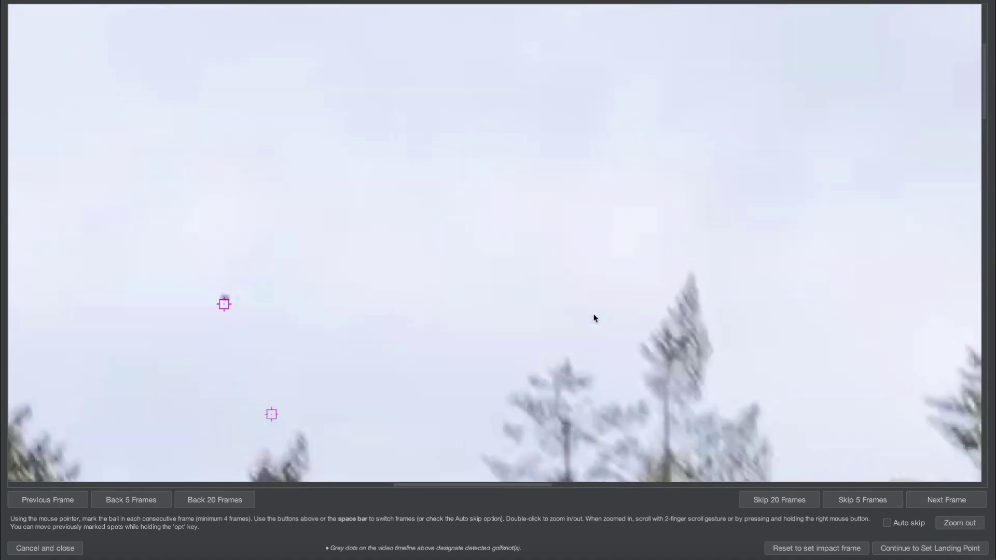
key(space)
key(space)
key(space)
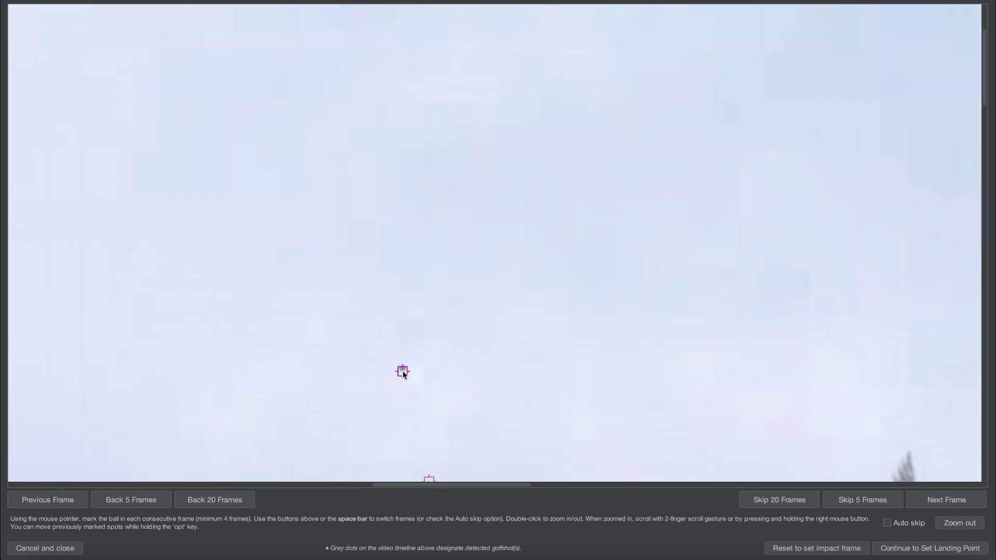
key(space)
scroll(419, 354, up, 2)
key(space)
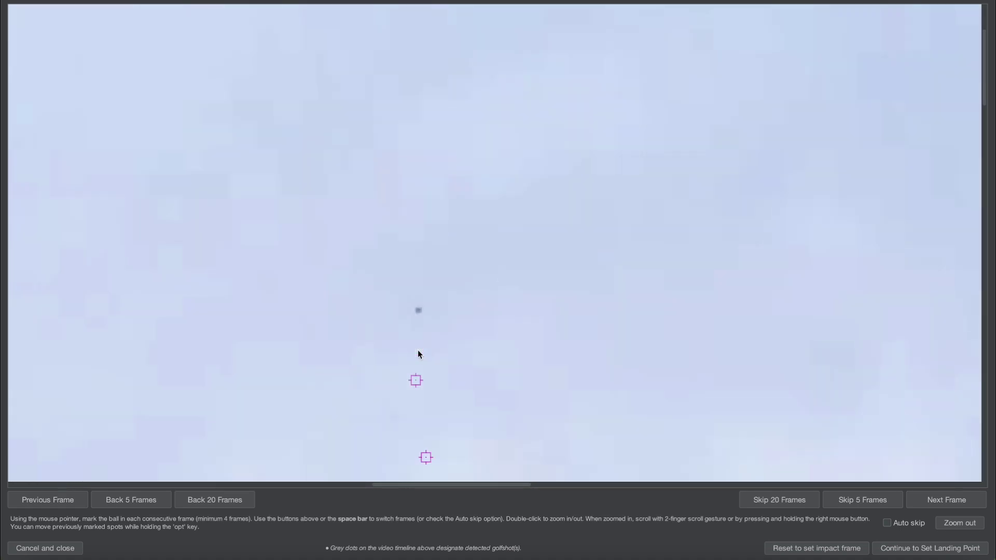
click(415, 313)
key(space)
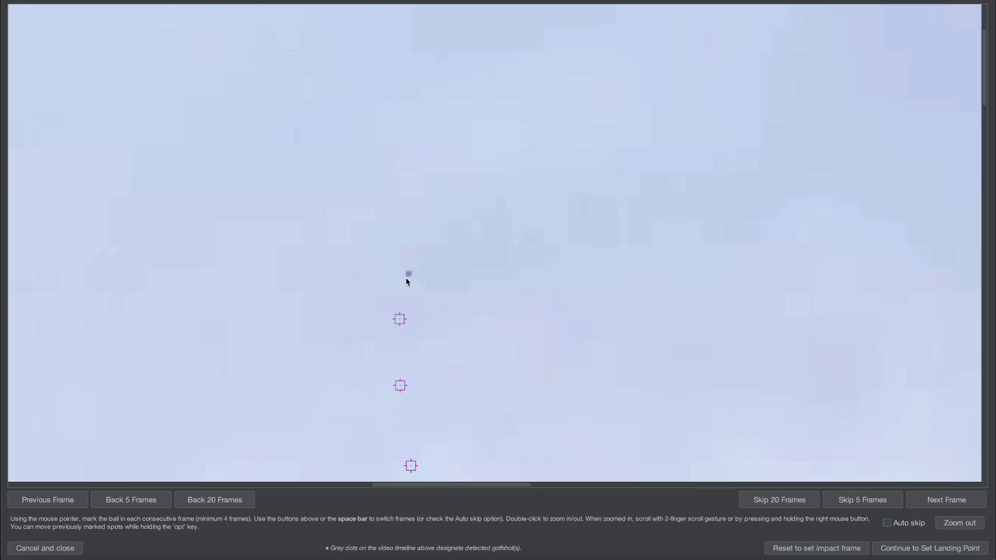
click(406, 277)
Mark the ball frame by frame along the upper climb where its path bends to the right
scroll(406, 277, up, 2)
key(space)
scroll(405, 282, right, 1)
click(394, 242)
scroll(394, 241, right, 2)
key(space)
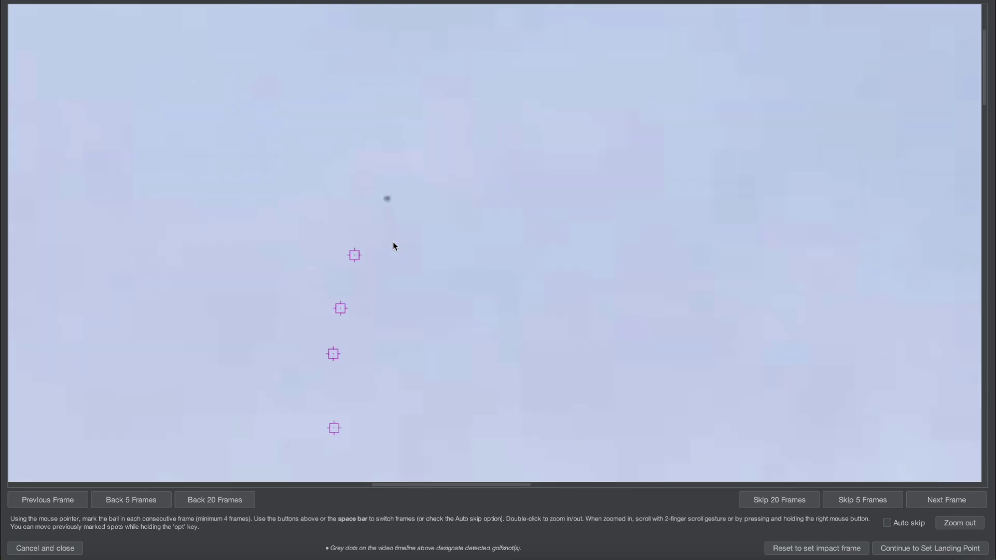
scroll(384, 218, right, 1)
key(space)
key(space)
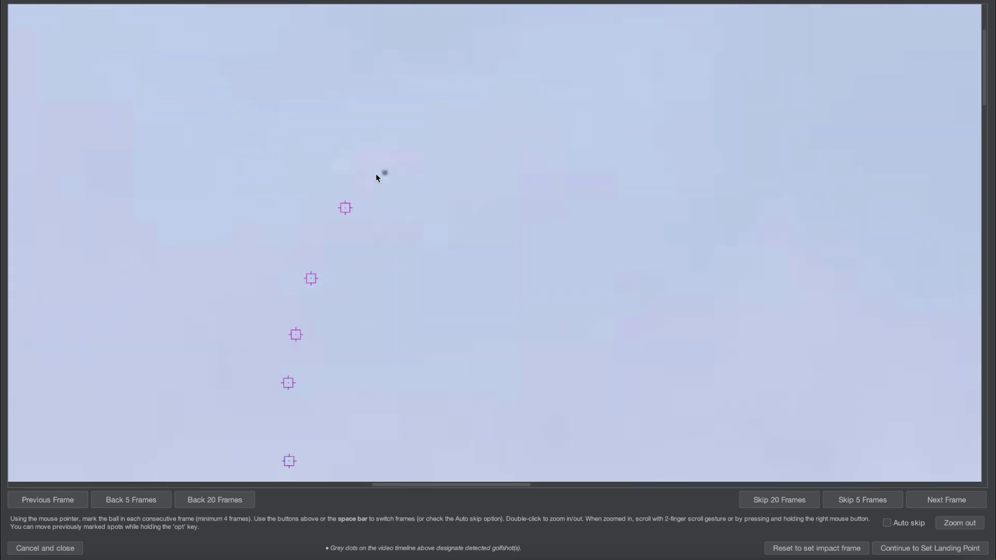
click(378, 175)
key(space)
key(space)
Mark the ball at two points across the apex of its flight, advancing the frames between marks
key(space)
click(391, 172)
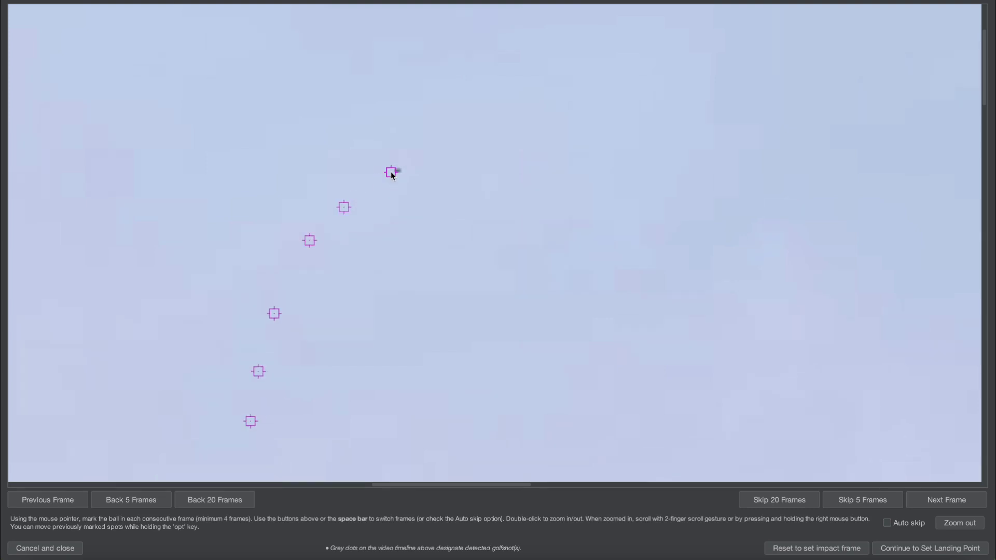
key(space)
key(space)
key(space)
click(422, 190)
scroll(421, 191, right, 2)
key(space)
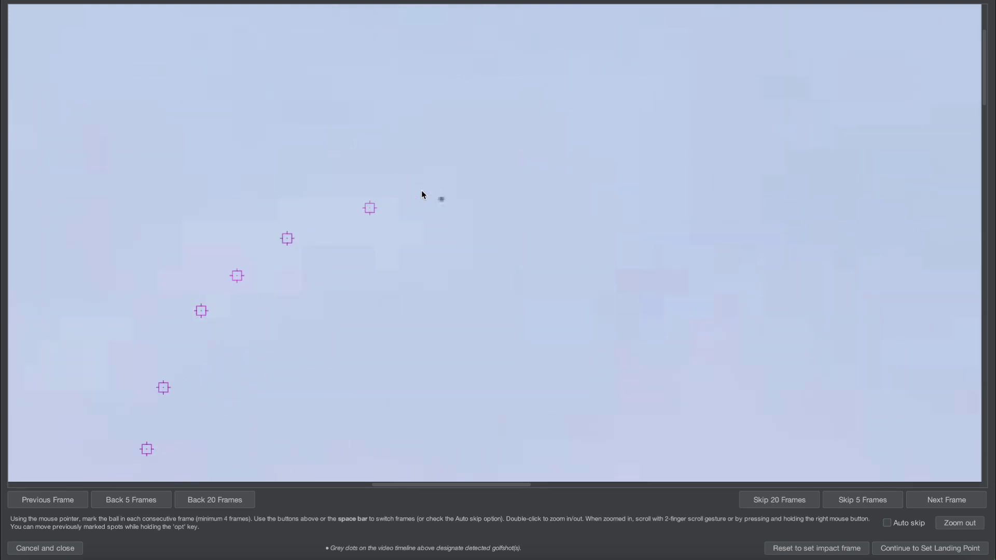
scroll(431, 197, right, 1)
Mark the ball at three points just past the apex as it begins to descend
key(space)
click(442, 201)
scroll(441, 202, right, 2)
key(space)
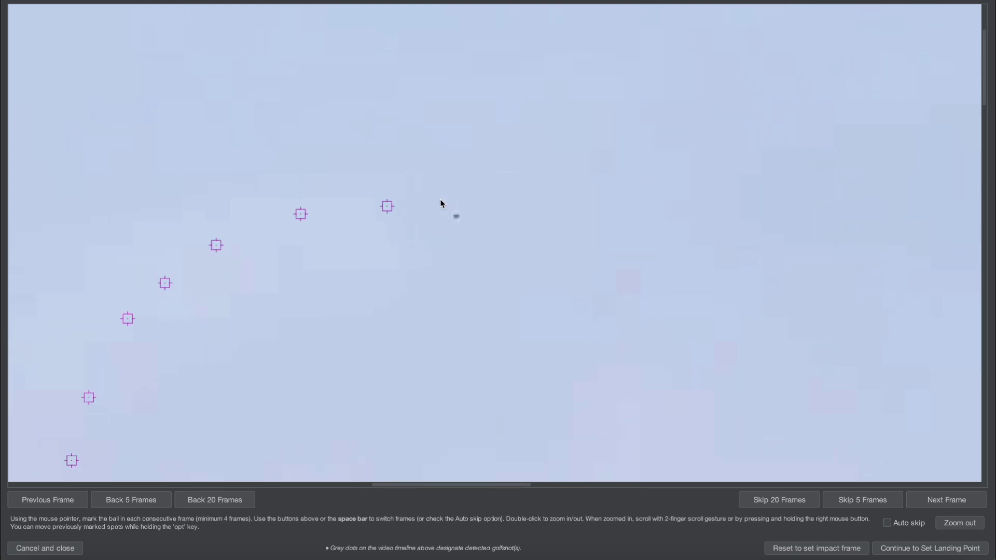
scroll(456, 222, right, 1)
key(space)
click(456, 219)
scroll(455, 222, right, 2)
scroll(456, 222, right, 2)
key(space)
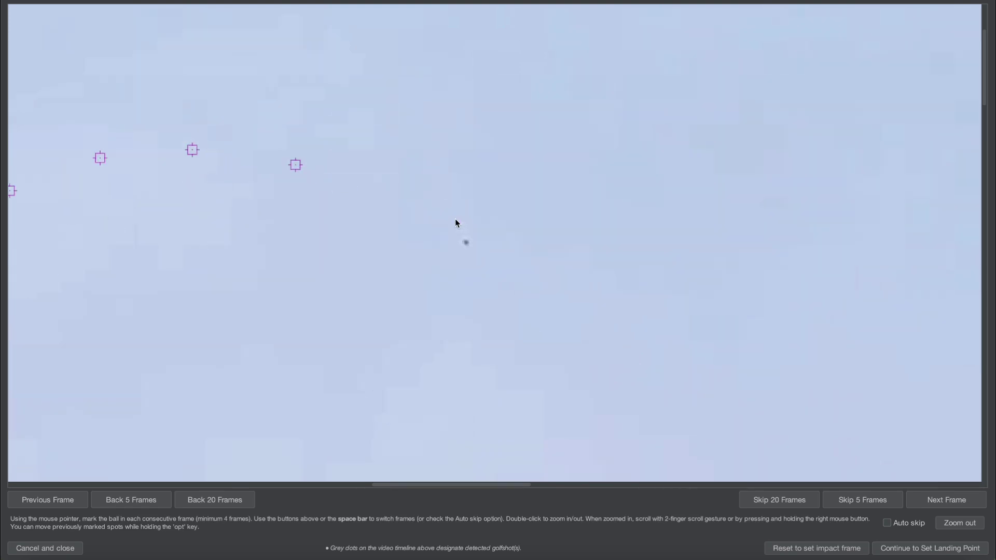
click(464, 240)
scroll(463, 241, right, 1)
scroll(463, 241, right, 2)
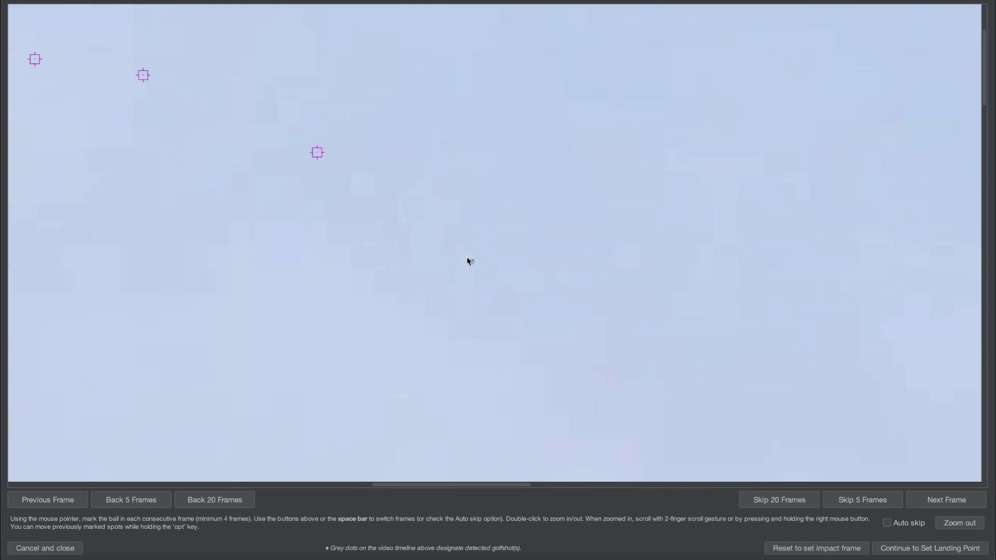
drag(452, 268, 468, 257)
Advance several frames and mark the ball on its descent across the open sky
key(space)
key(space)
Mark the ball at further points as it drops toward the treetops, advancing several frames between marks
key(space)
key(space)
key(space)
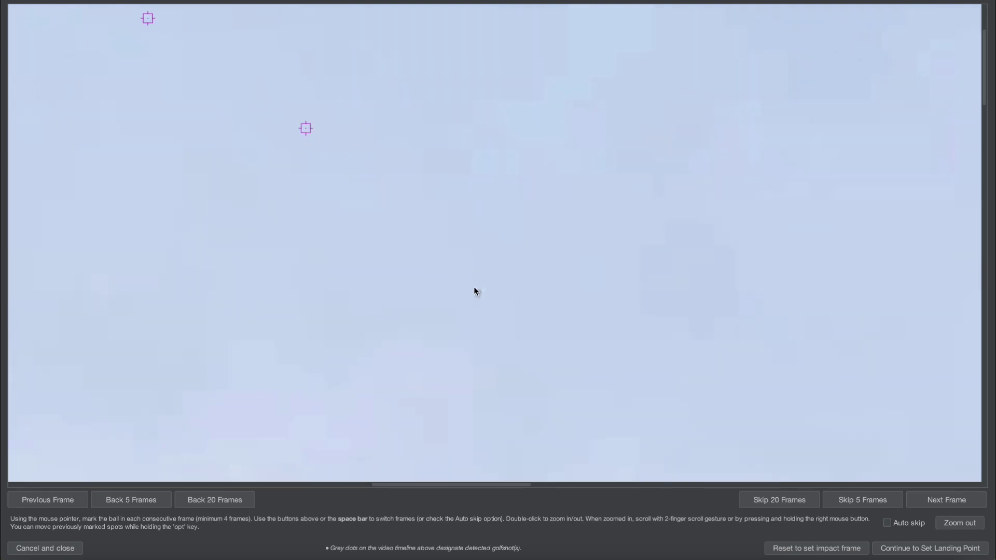
click(474, 286)
key(space)
scroll(473, 285, down, 3)
key(space)
key(space)
key(space)
key(space)
key(space)
key(space)
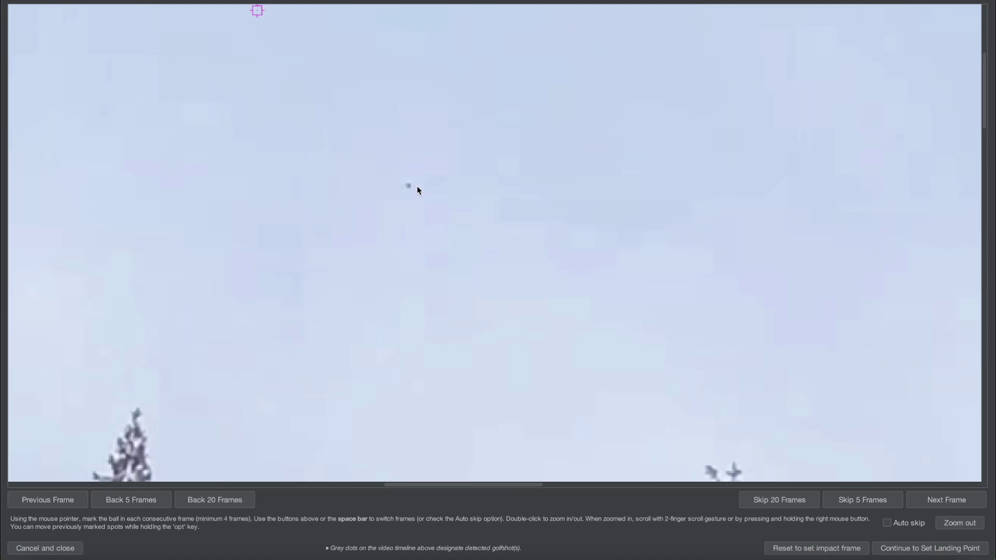
click(404, 177)
Follow the ball down past the tall conifer and mark it against the upper foliage
key(space)
key(space)
key(space)
key(space)
key(space)
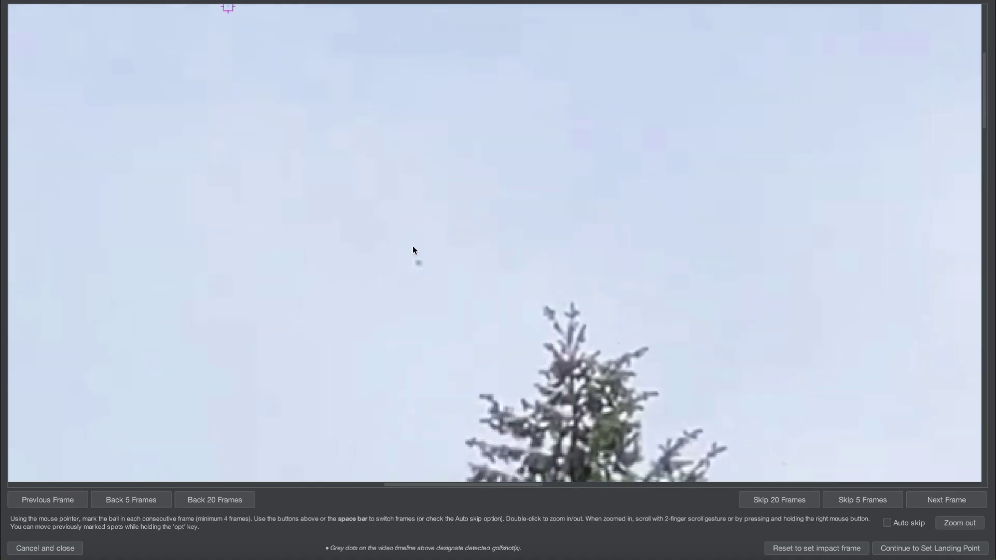
click(412, 255)
scroll(412, 255, down, 3)
key(space)
key(space)
key(space)
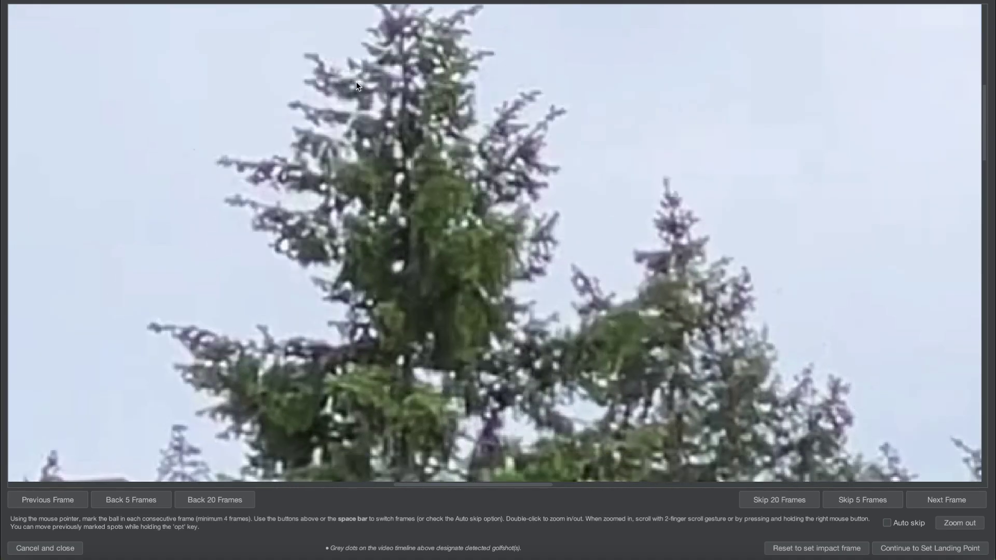
key(space)
key(space)
key(space)
key(space)
key(space)
key(space)
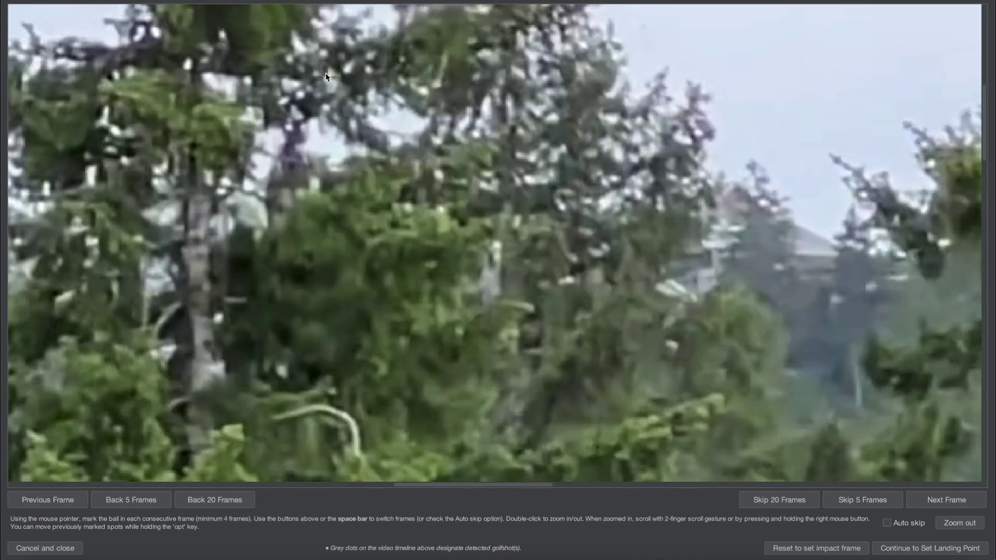
Mark the ball lower down in front of the dense green foliage, several frames further on
key(space)
key(space)
key(space)
key(space)
key(space)
click(328, 107)
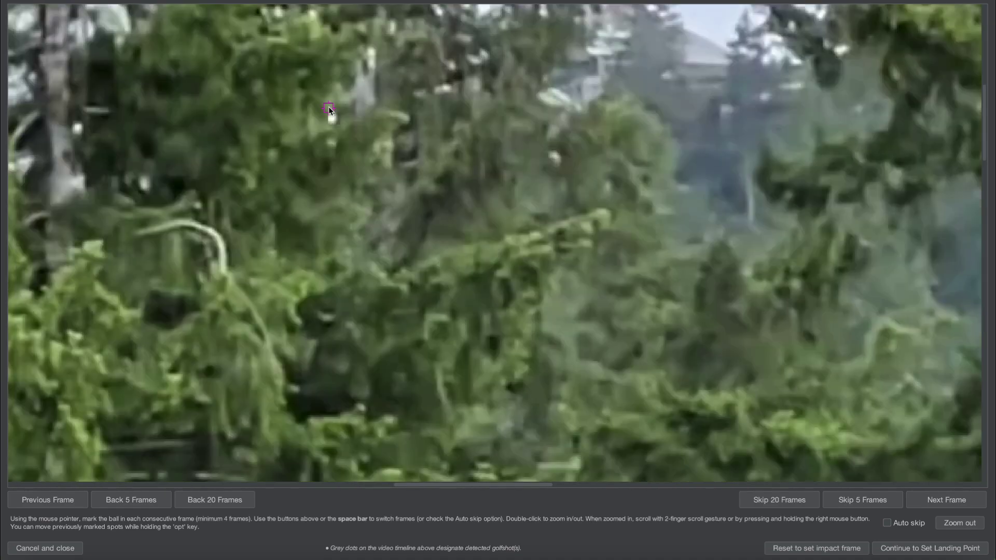
key(space)
key(space)
key(space)
key(space)
key(space)
key(space)
key(space)
key(space)
key(space)
key(space)
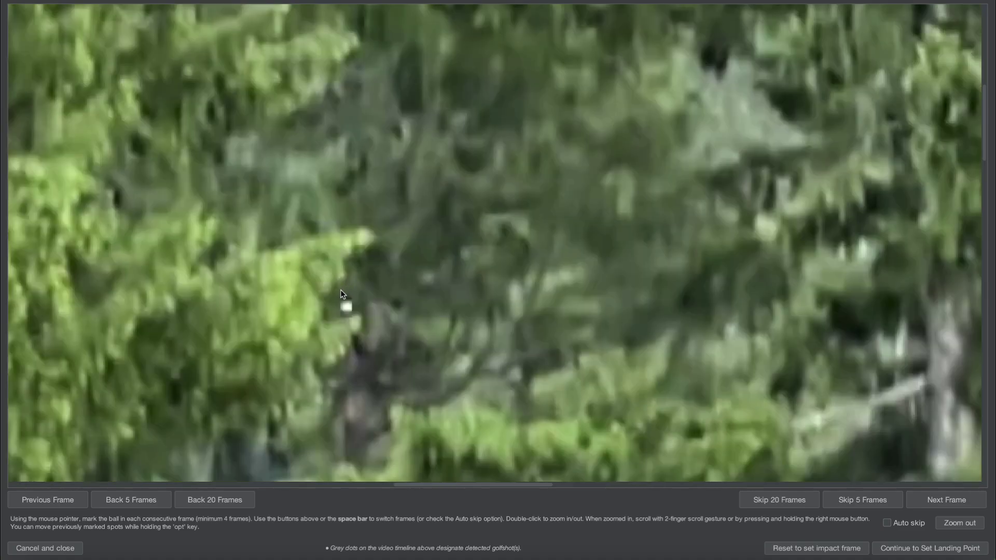
click(341, 289)
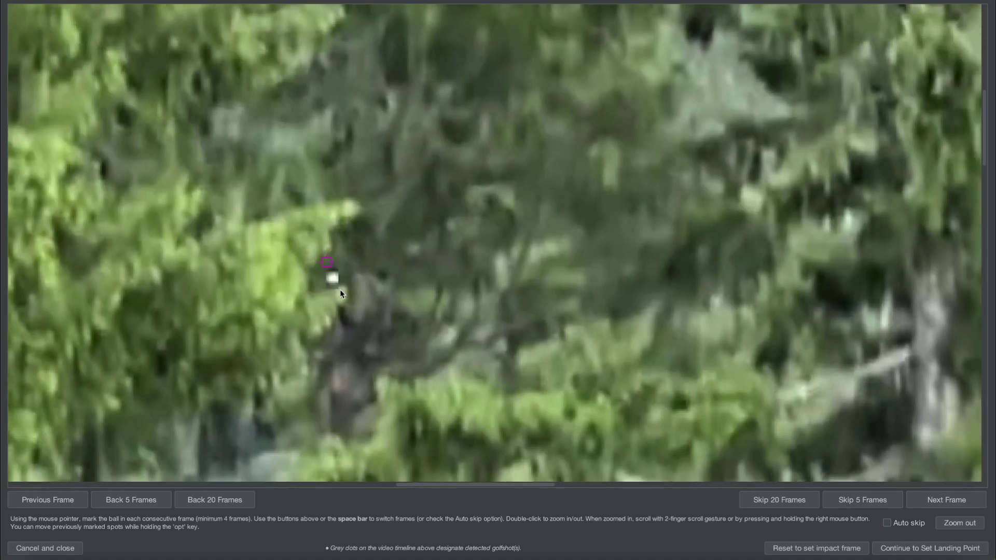
Keep marking the white ball as it falls past the bright branches into the middle of the forest
key(space)
key(space)
key(space)
scroll(304, 280, up, 1)
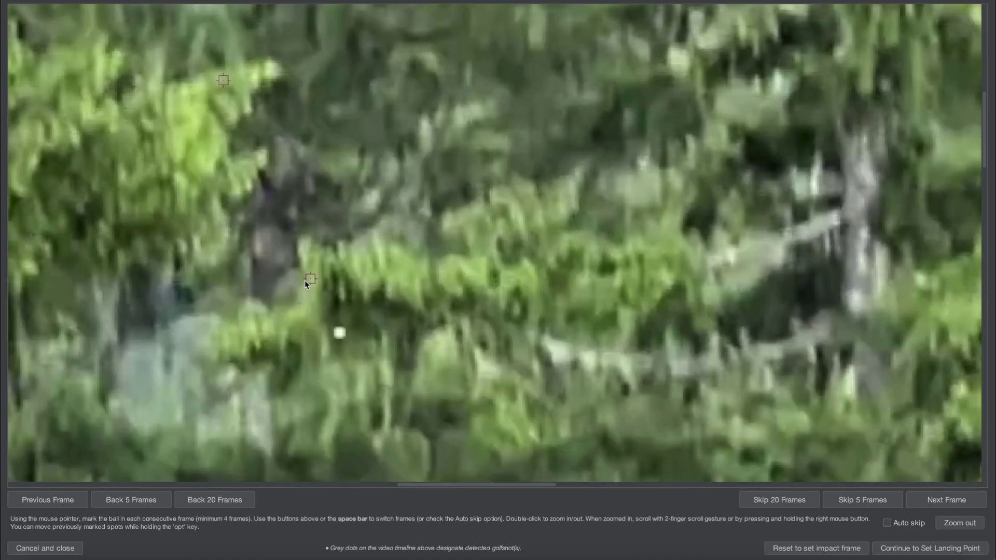
key(space)
key(space)
key(space)
scroll(306, 282, down, 3)
key(space)
key(space)
key(space)
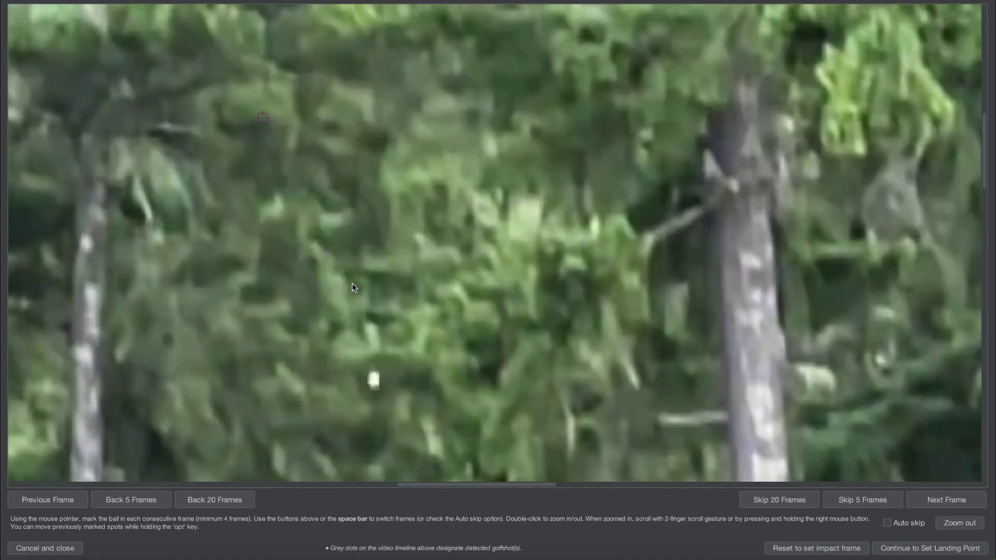
Mark the ball in successive frames as it falls through the darker foliage beside the pale tree trunk
scroll(353, 287, down, 3)
key(space)
key(space)
key(space)
scroll(359, 314, down, 3)
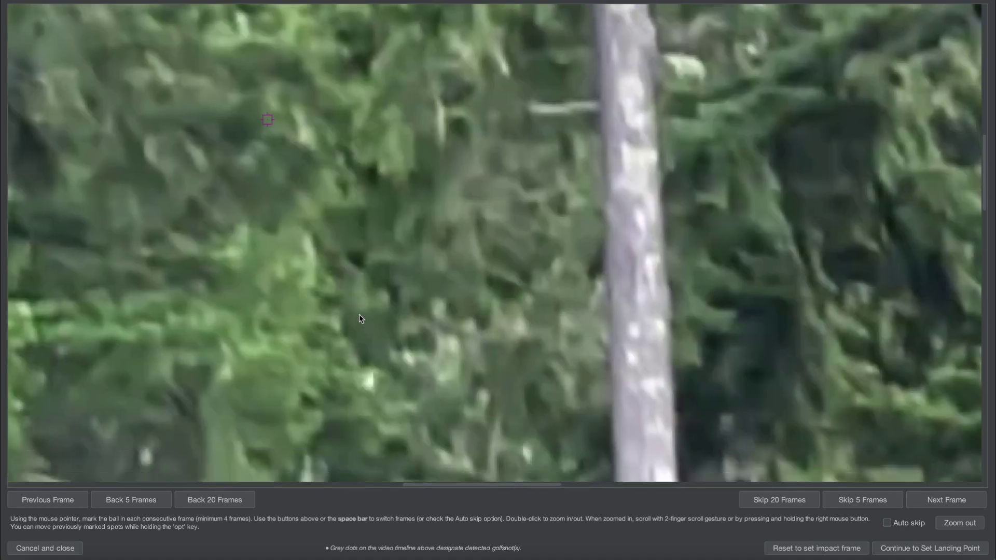
Mark the ball just beside the large pale trunk and again where it crosses the trunk
key(space)
key(space)
key(space)
key(space)
scroll(360, 301, down, 3)
scroll(360, 301, right, 1)
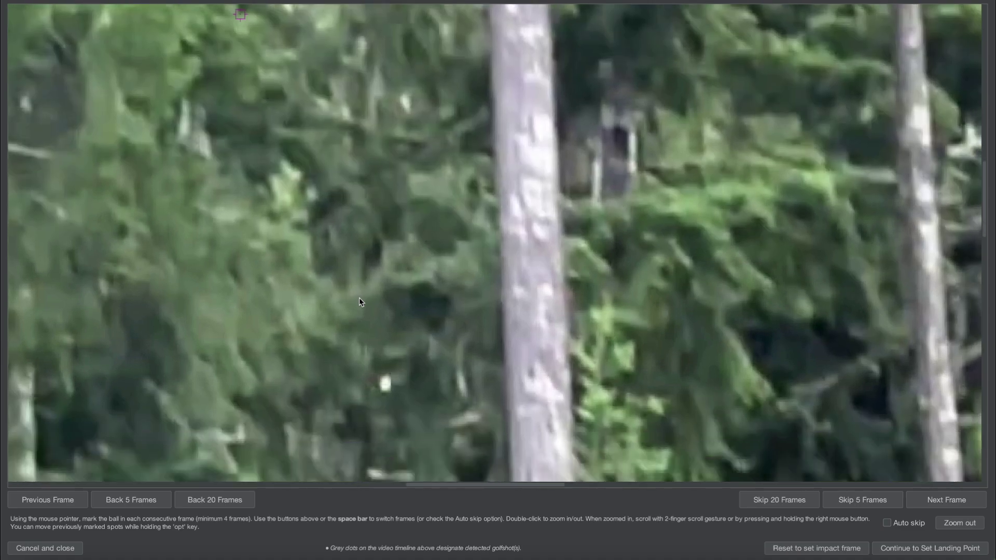
scroll(381, 369, down, 5)
key(space)
key(space)
key(space)
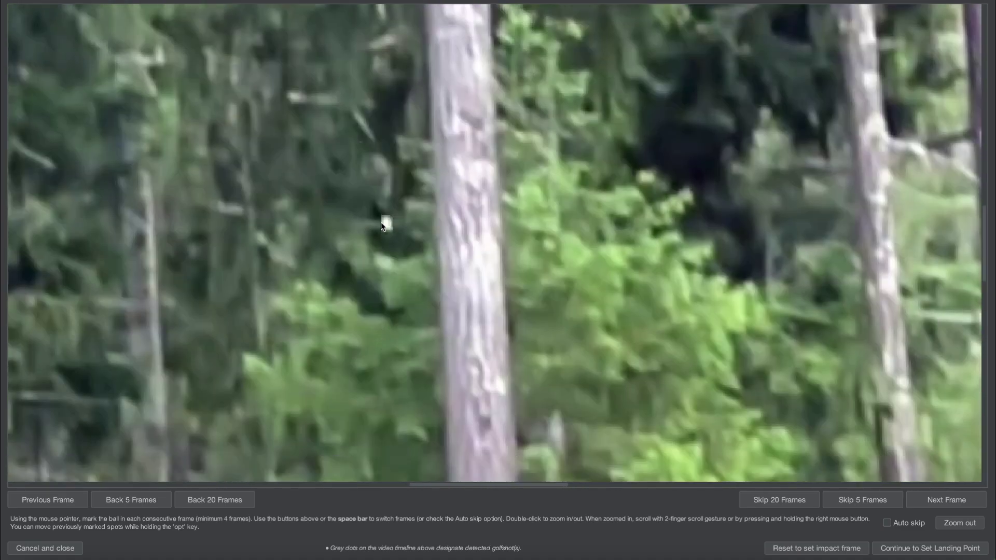
click(384, 223)
key(space)
scroll(379, 212, down, 8)
scroll(379, 213, right, 2)
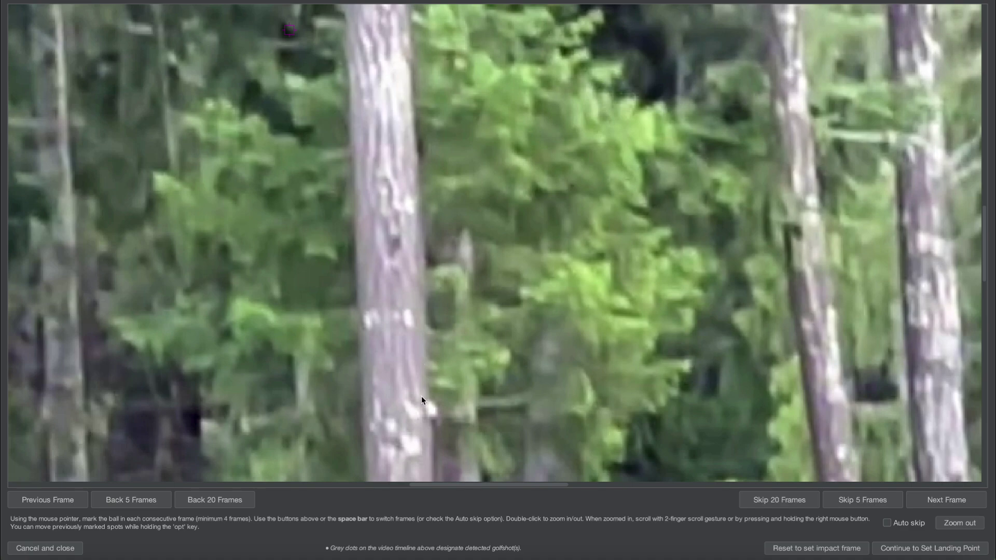
click(421, 396)
Mark the ball in front of the low shrubs and again near the yellow flowers
key(space)
scroll(375, 273, down, 10)
scroll(375, 272, right, 2)
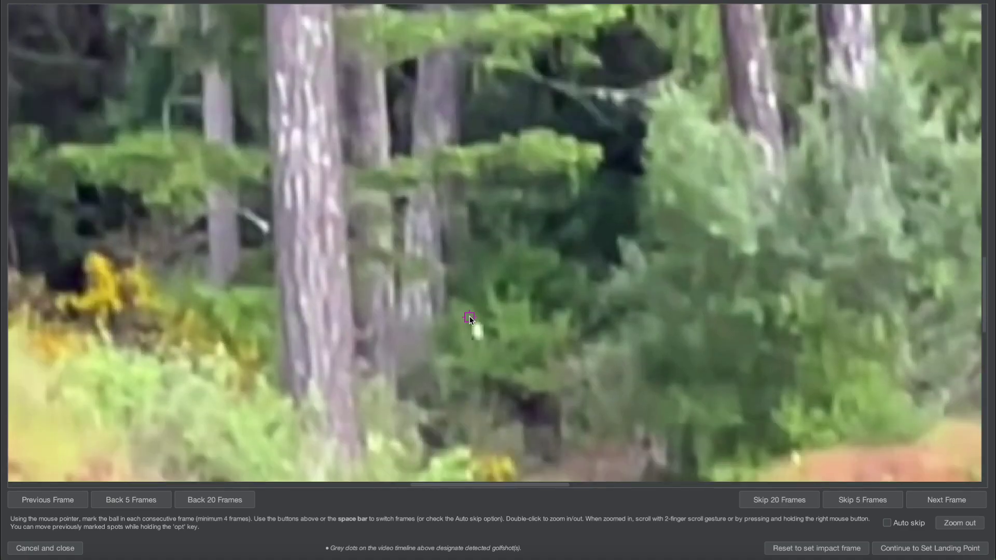
key(space)
scroll(469, 318, down, 8)
click(508, 219)
Examine the frames just before landing and step back toward the last marked ball position
key(space)
scroll(509, 220, down, 10)
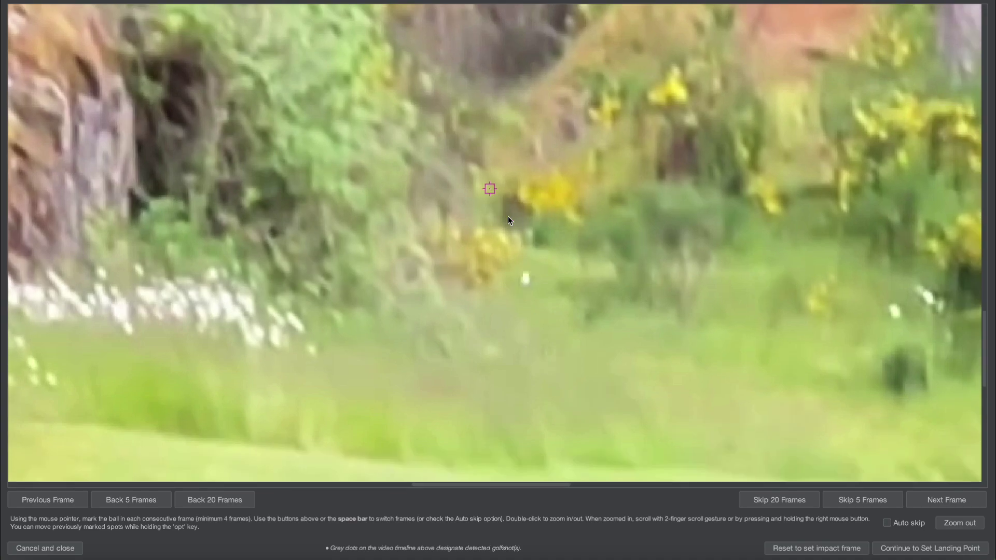
scroll(528, 307, right, 2)
key(space)
scroll(528, 307, down, 10)
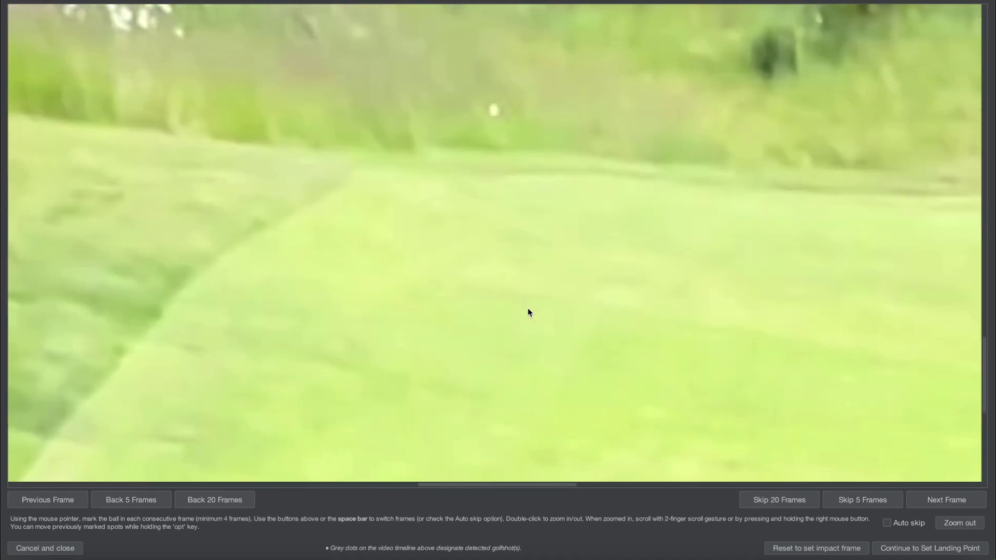
scroll(528, 307, up, 12)
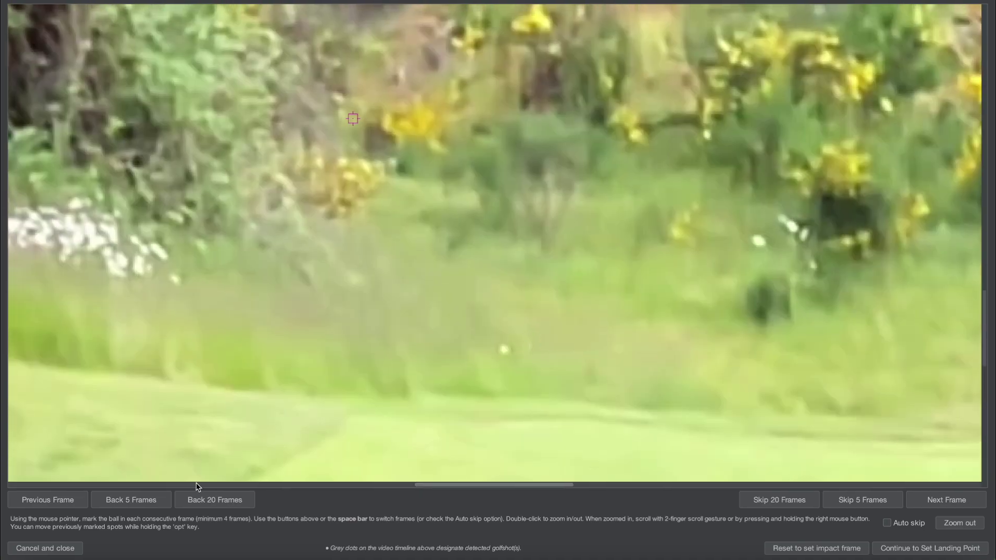
click(54, 503)
click(55, 503)
click(55, 503)
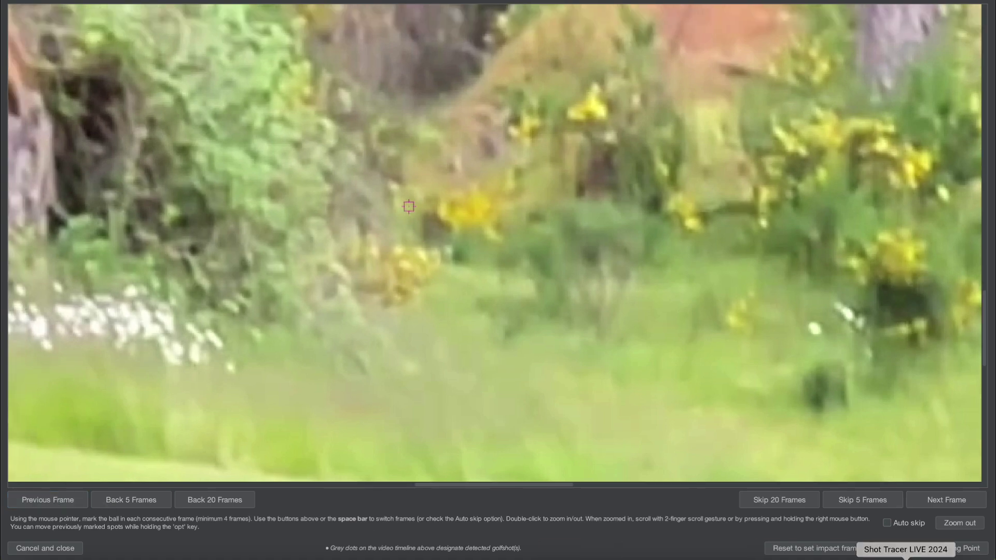
Set the landing spot at the far edge of the mown grass below the last ball mark and create the tracer line
click(913, 548)
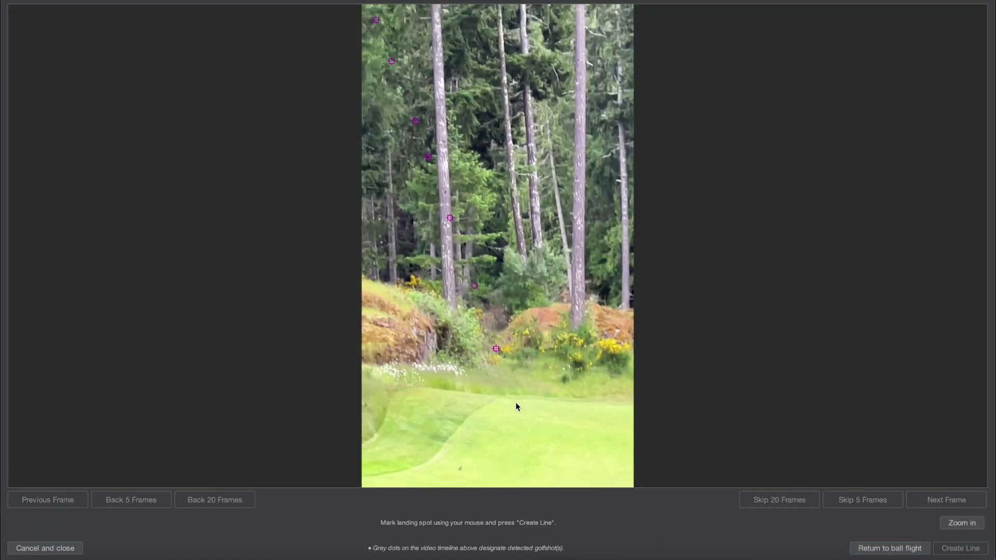
click(508, 399)
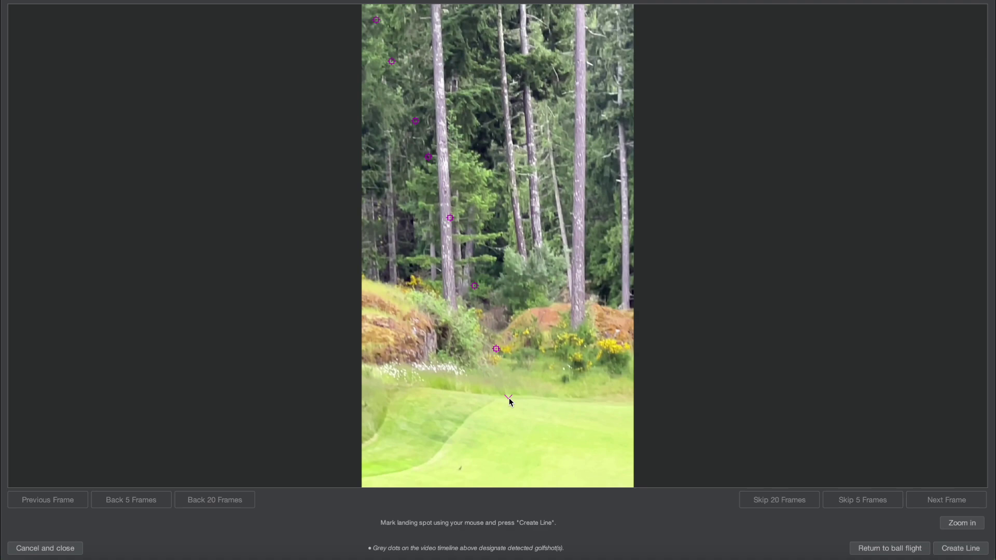
click(960, 548)
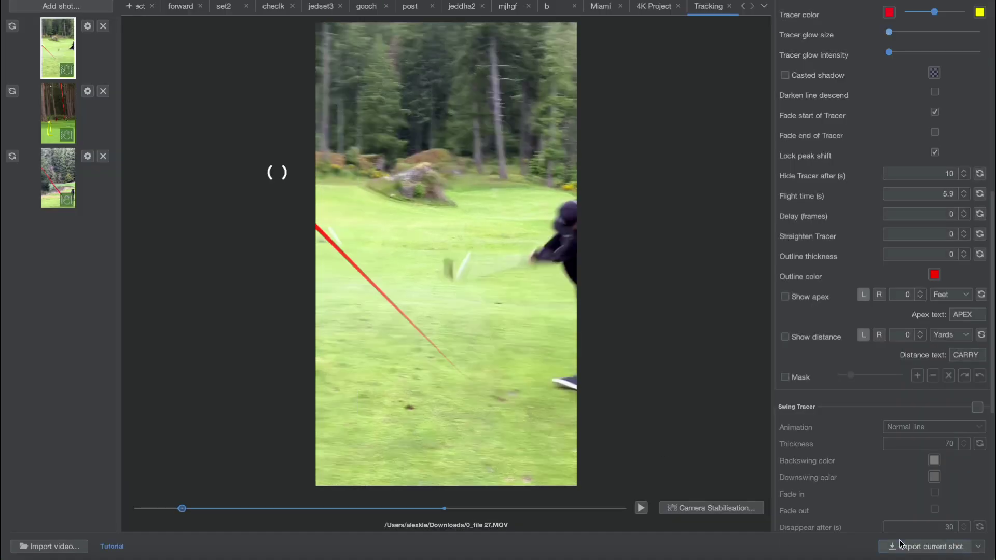
Set the tracer start size to 100 and the tracer end size to 10
scroll(955, 171, up, 10)
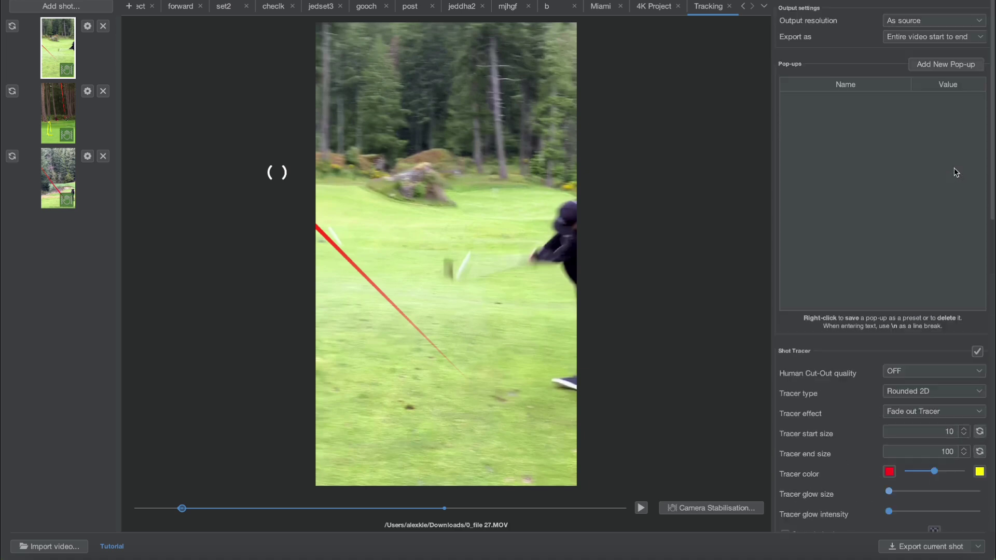
scroll(941, 357, down, 2)
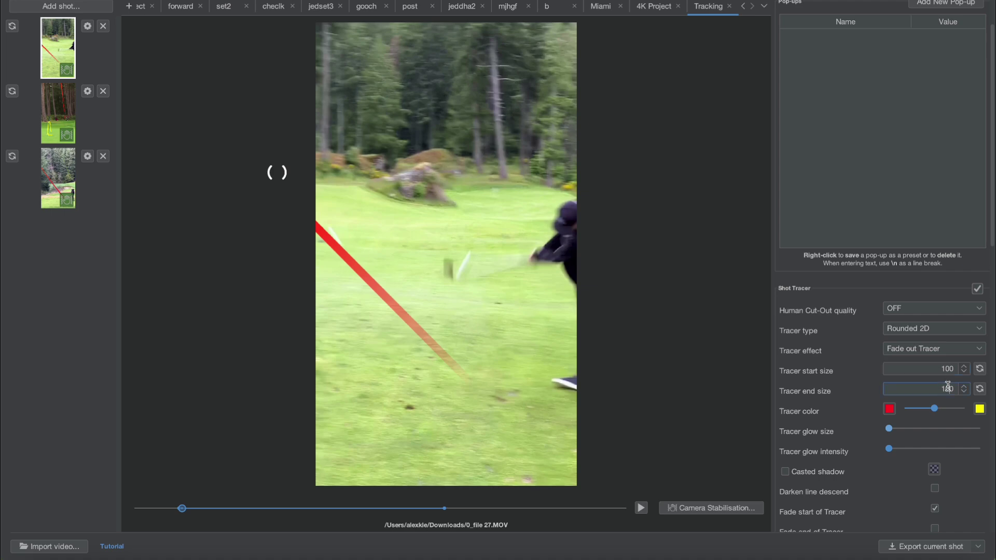
key(BackSpace)
Preview the tracer and return the playhead to the golfer's address position before the swing
click(641, 508)
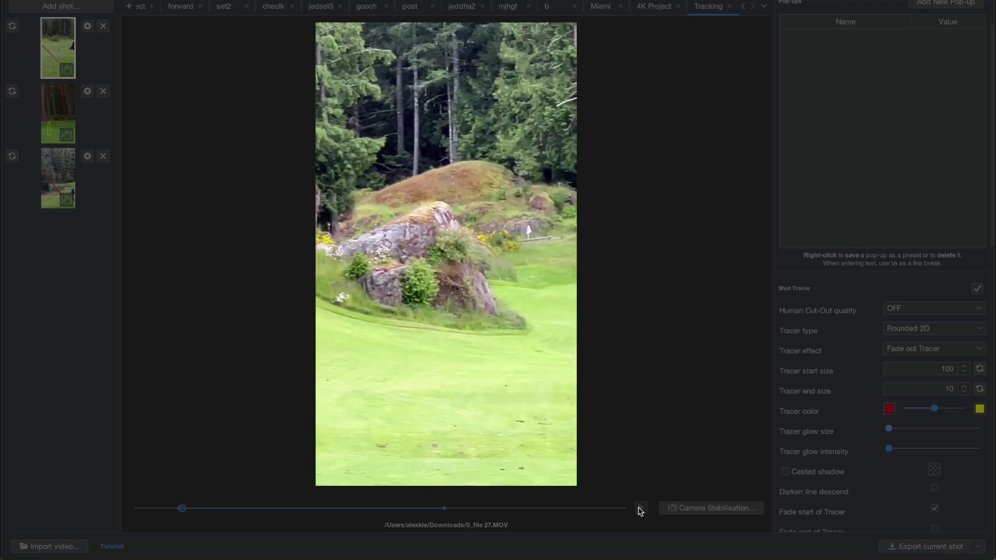
click(434, 510)
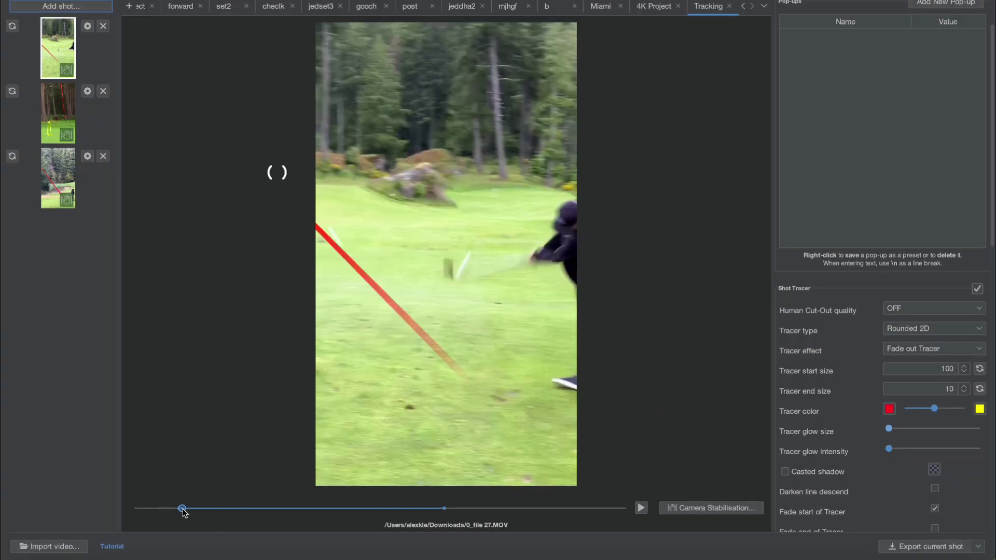
drag(182, 511, 151, 511)
Add a Fly Out Distance pop-up with the value 164 and the unit YDS
scroll(949, 87, up, 1)
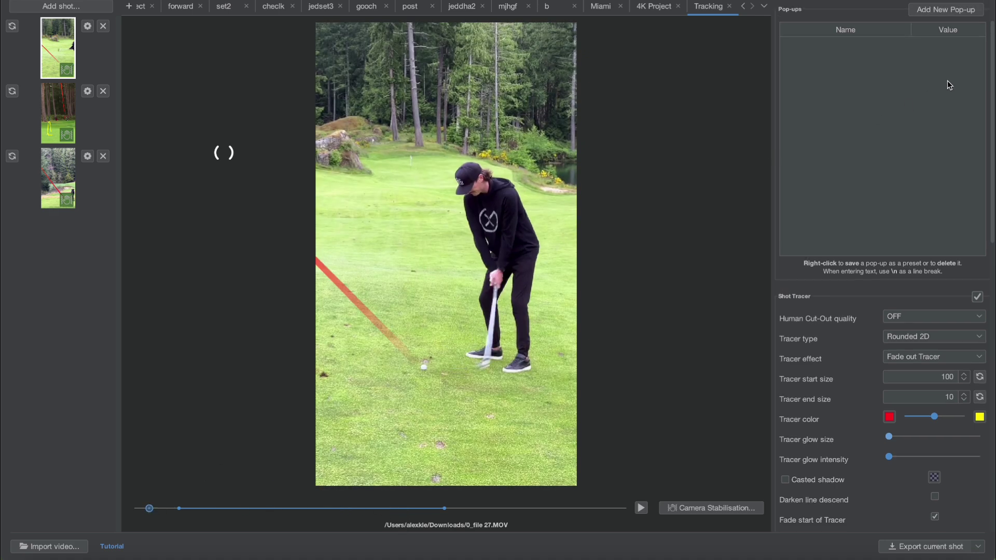
click(943, 12)
click(445, 236)
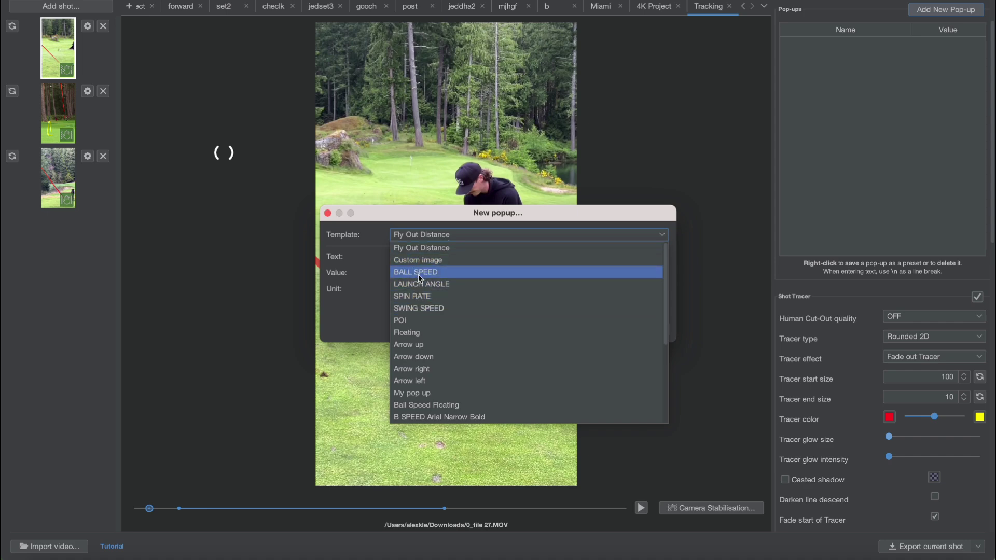
click(417, 247)
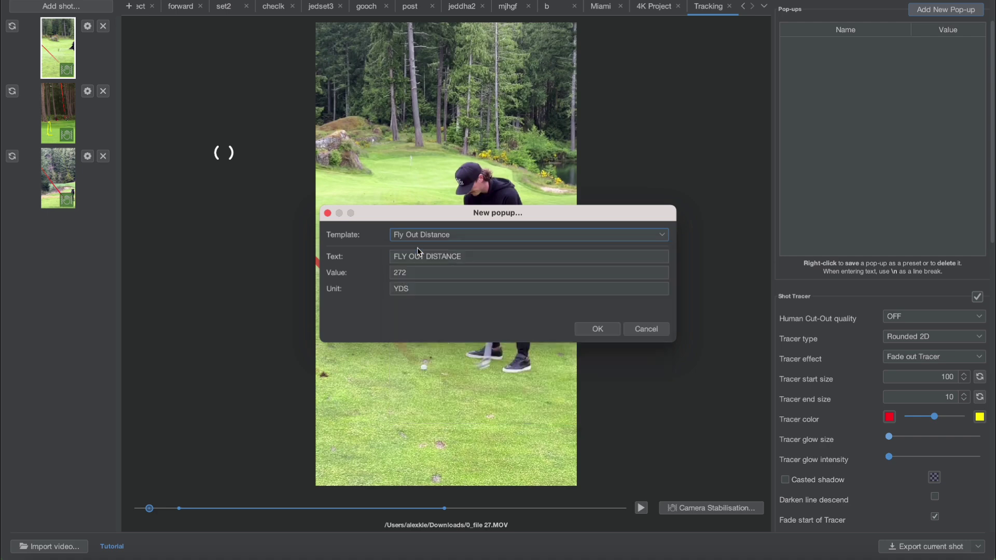
double_click(410, 273)
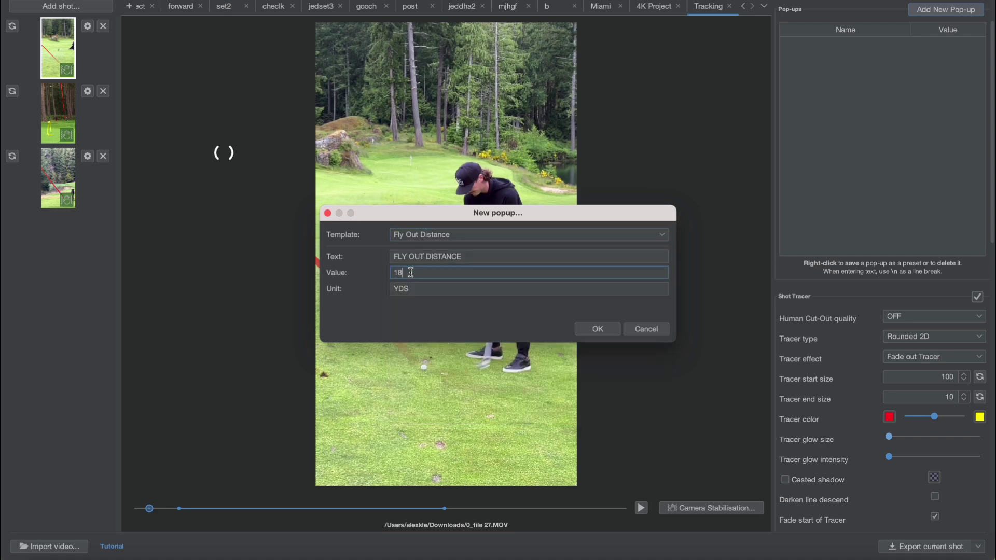
key(BackSpace)
key(BackSpace)
click(599, 329)
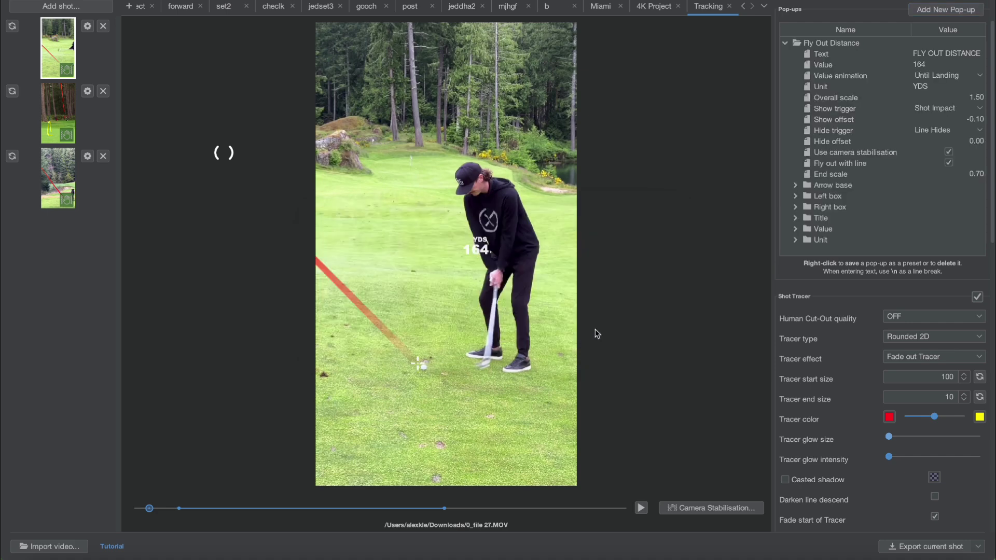
Move the distance pop-up next to the ball on the ground and set its overall scale to 2
drag(485, 251, 439, 358)
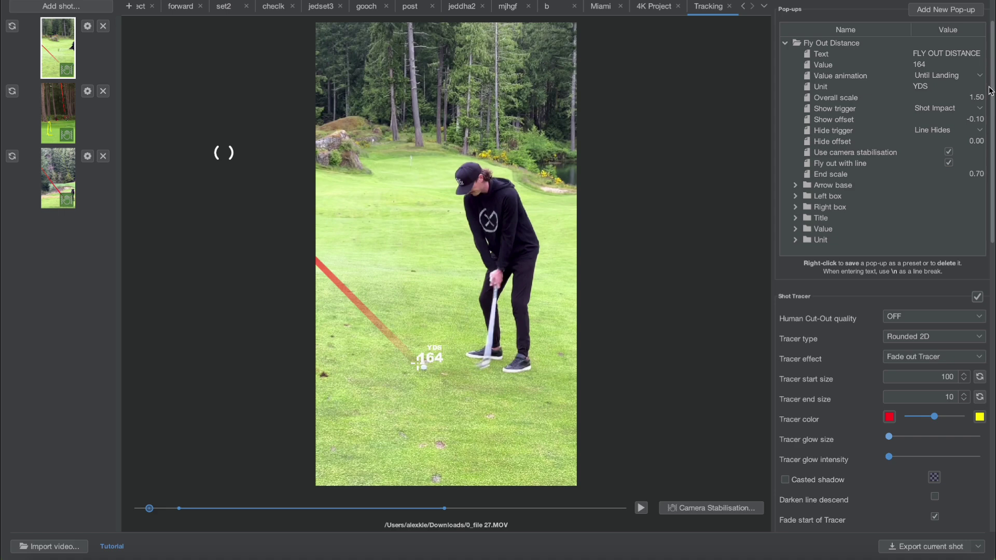
double_click(964, 98)
text(2)
key(Tab)
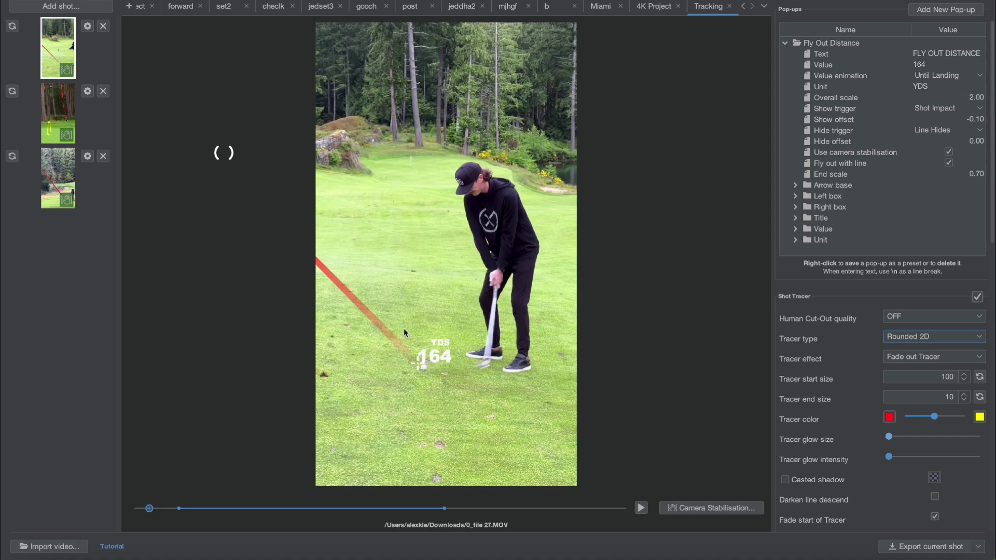
Play the shot with the distance pop-up and return the playhead to the golfer's backswing
click(638, 509)
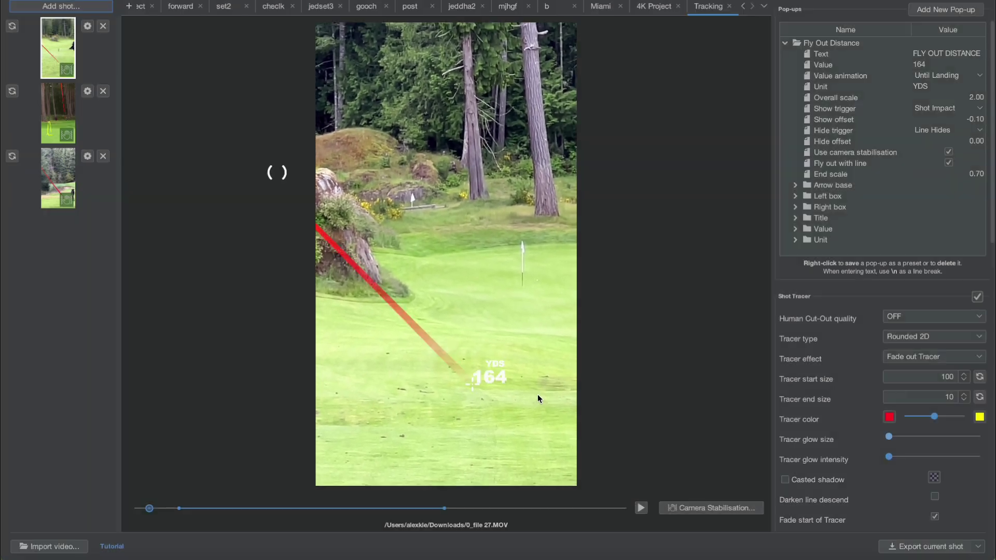
mouse_move(170, 510)
mouse_down()
mouse_move(202, 511)
mouse_move(212, 517)
mouse_move(175, 513)
mouse_move(207, 525)
mouse_move(255, 518)
mouse_move(166, 514)
mouse_up()
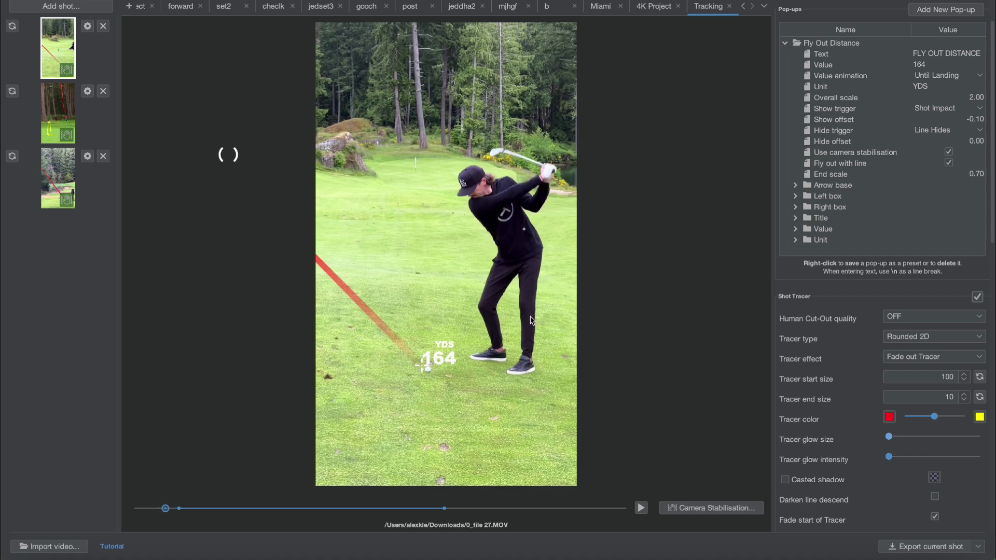
Scrub the 0_file 27.MOV shot towards the ball's landing and play the 0_file 26.MOV shot with its tracers
mouse_move(361, 514)
mouse_down()
mouse_move(260, 513)
mouse_move(626, 512)
mouse_move(435, 510)
mouse_up()
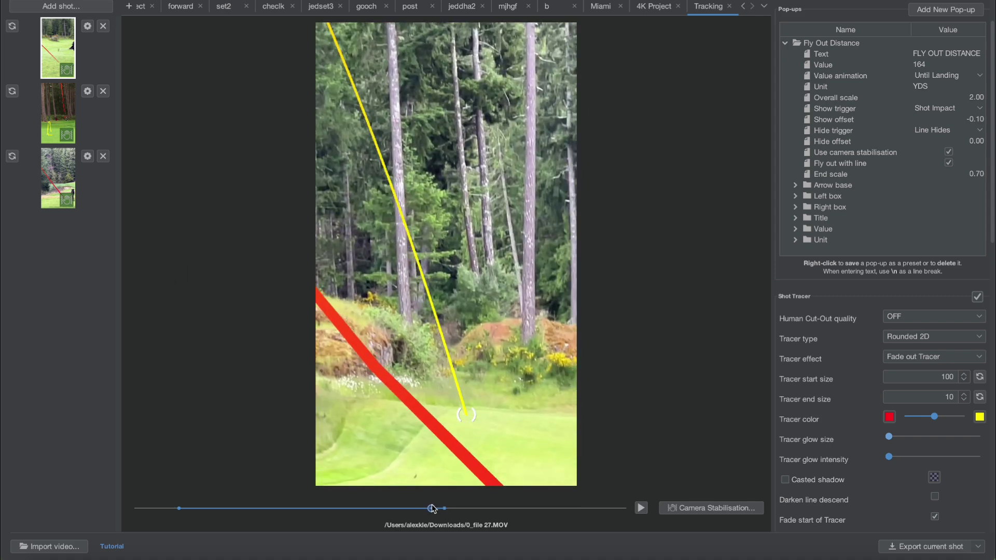
click(43, 134)
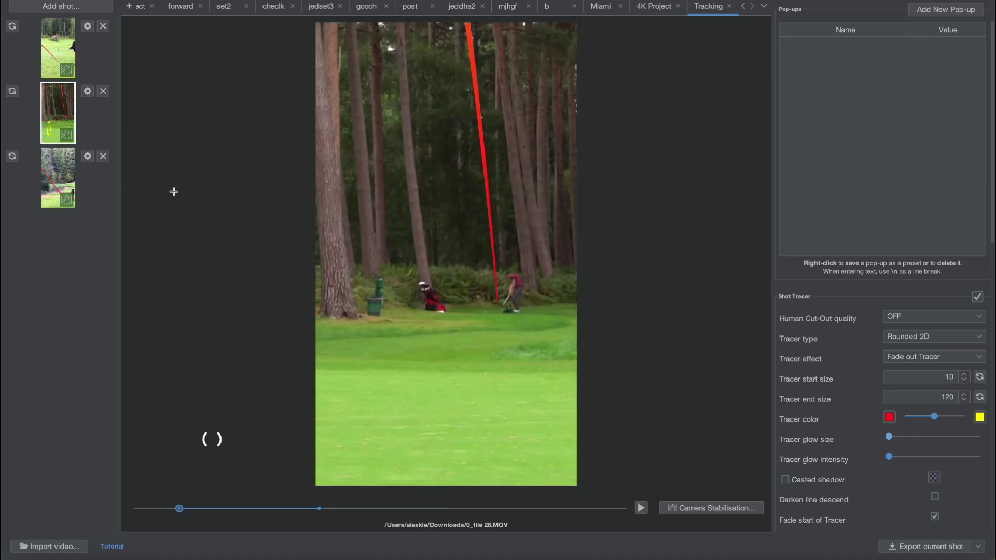
click(642, 508)
scroll(835, 440, down, 10)
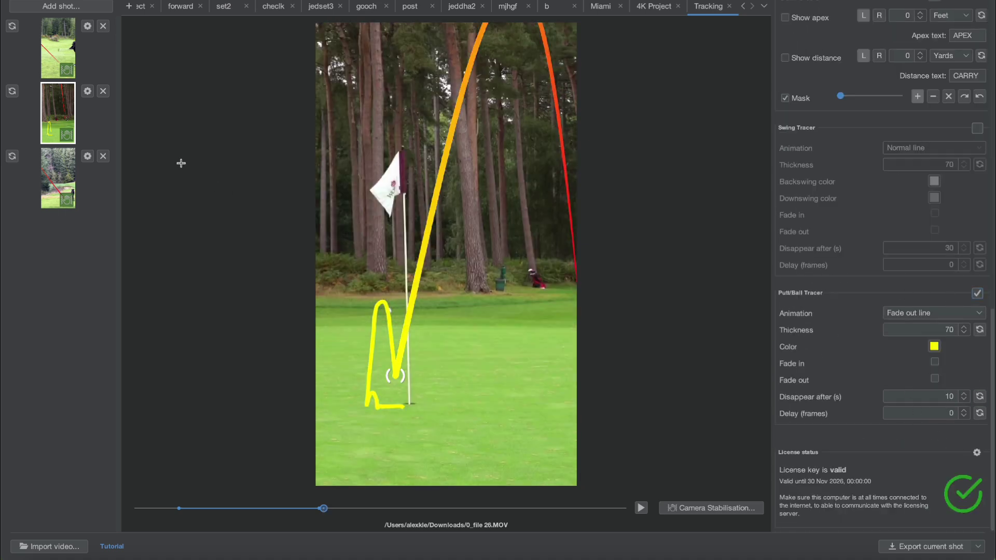
click(87, 92)
click(111, 109)
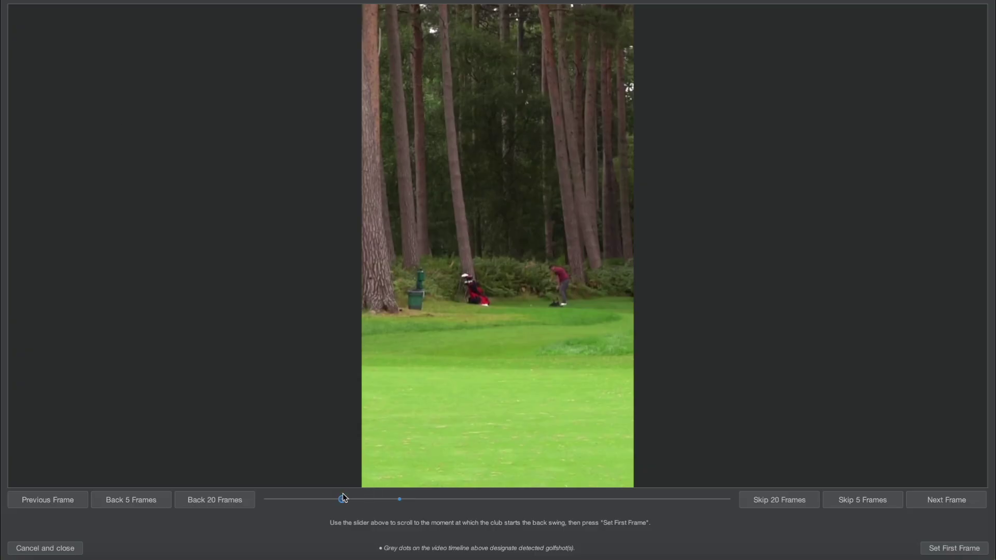
drag(362, 499, 442, 499)
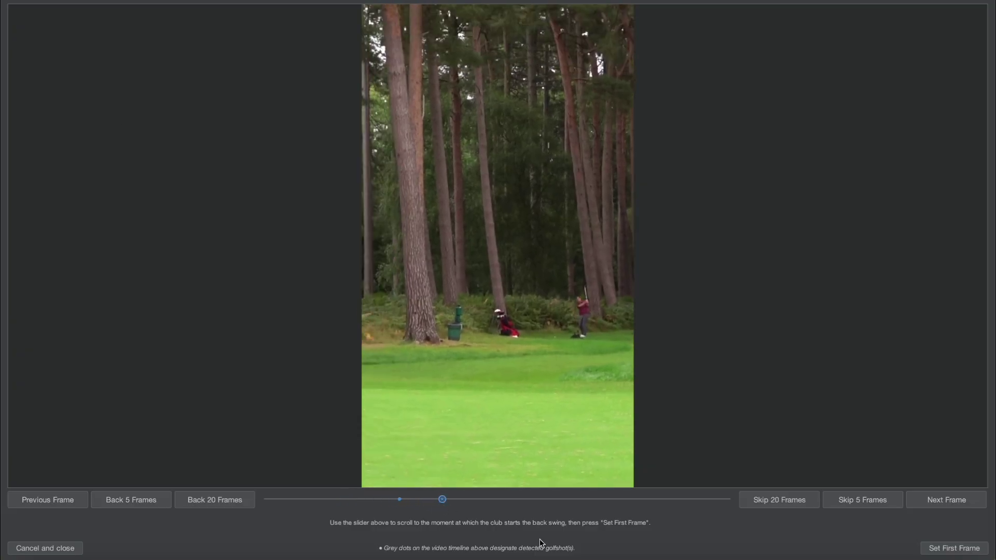
click(34, 549)
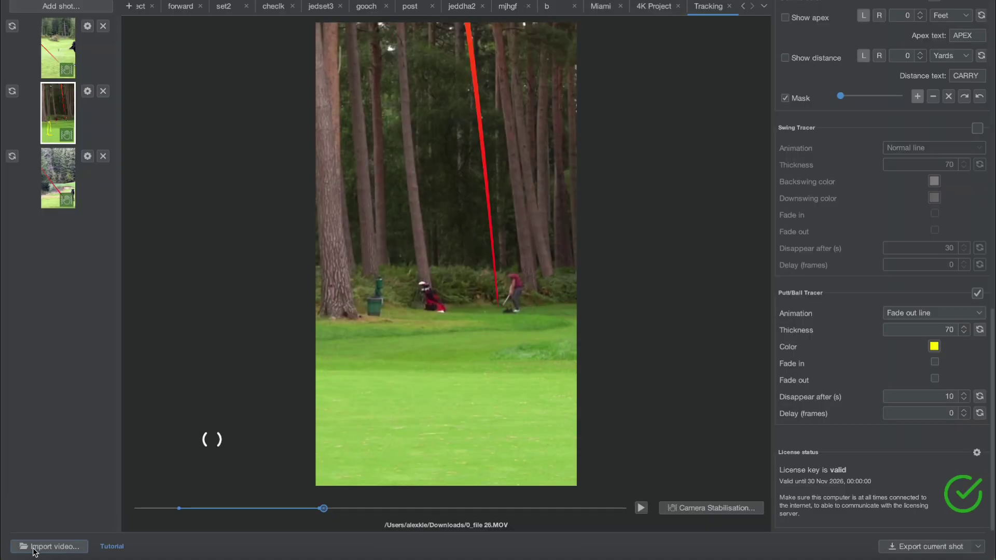
click(88, 92)
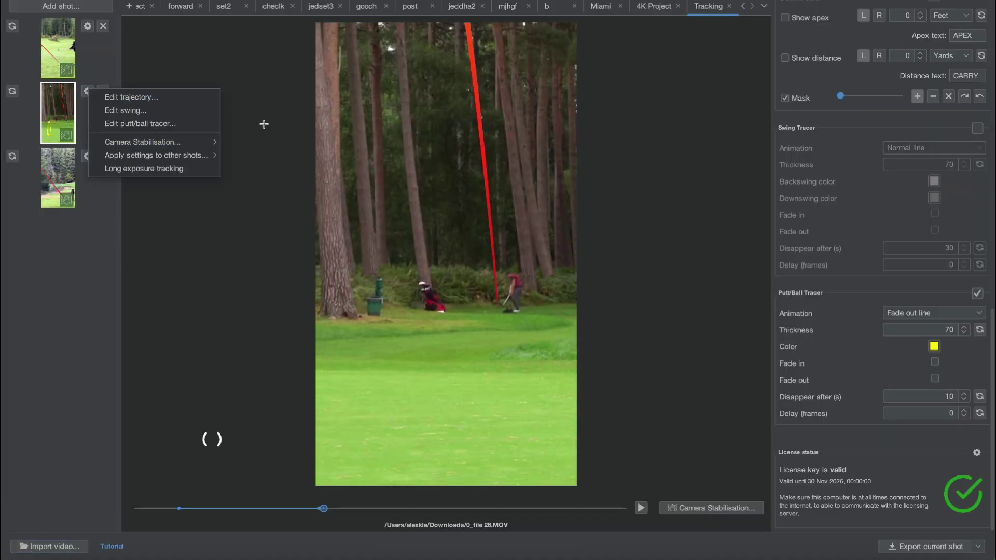
click(182, 98)
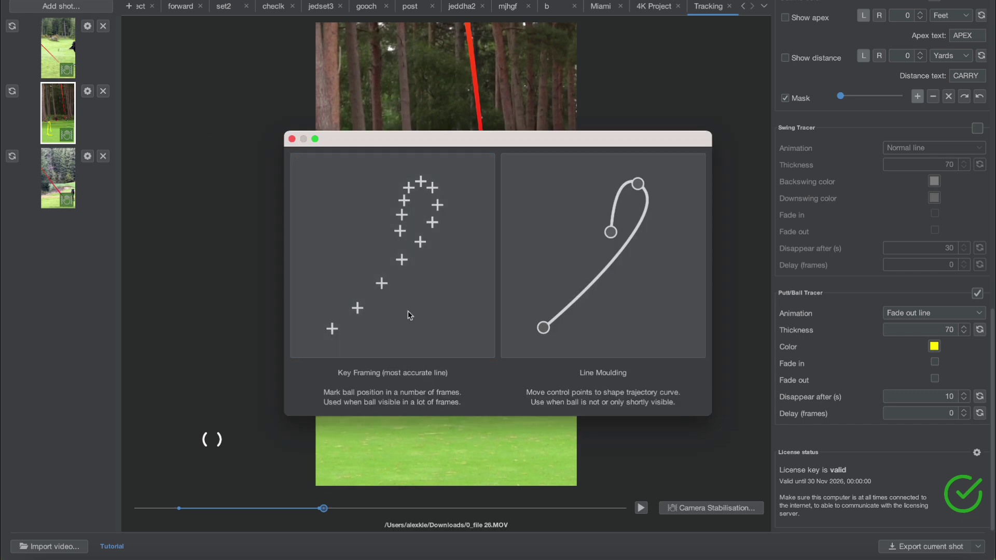
click(410, 315)
Examine the marked ball positions in the putt/ball tracer of 0_file 26.MOV frame by frame, and close the editor without changes
click(89, 92)
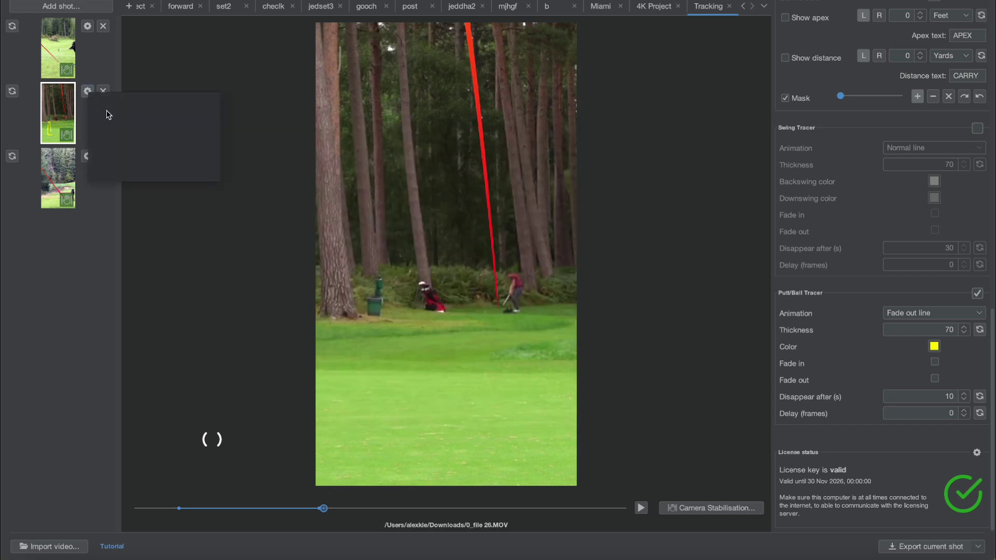
click(120, 128)
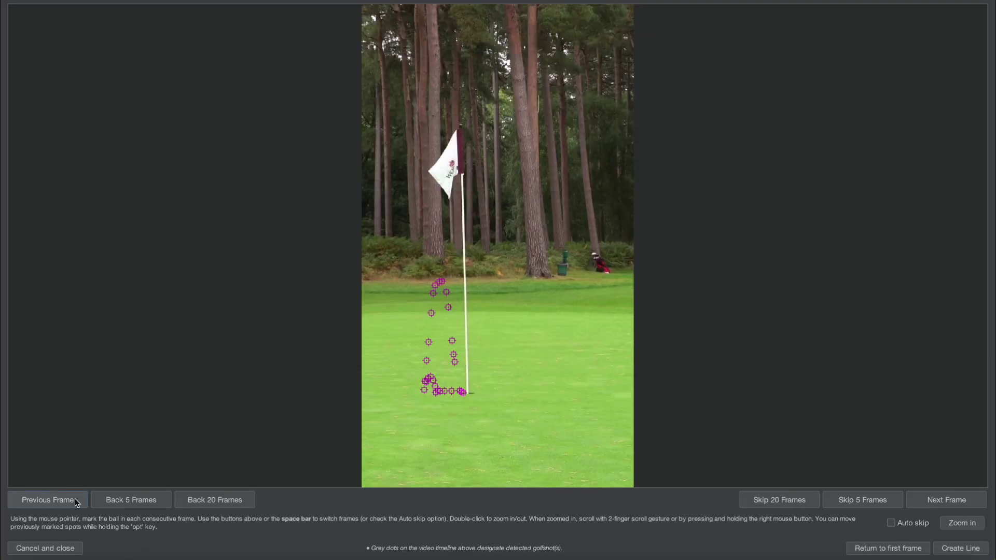
click(126, 502)
click(125, 502)
click(125, 503)
click(126, 503)
click(127, 504)
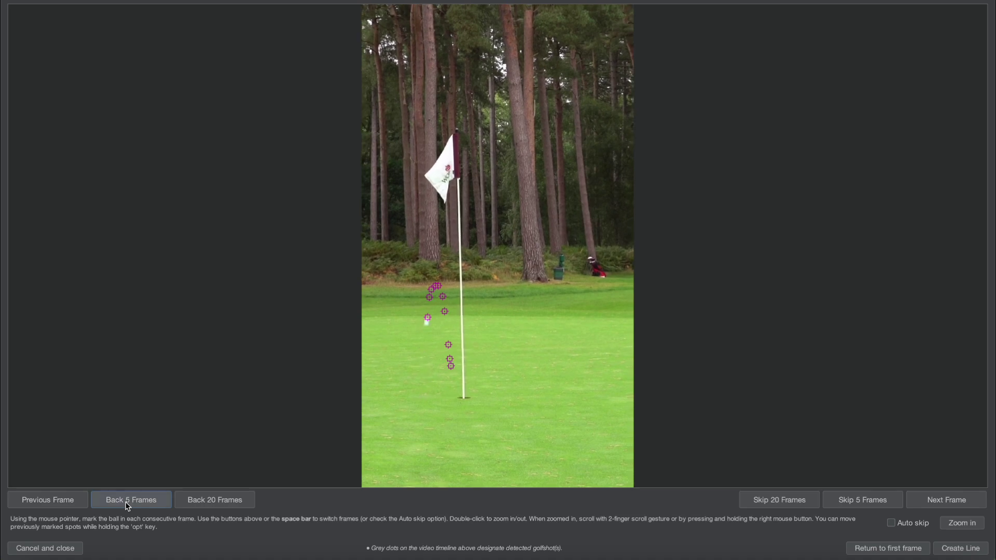
click(127, 504)
click(126, 505)
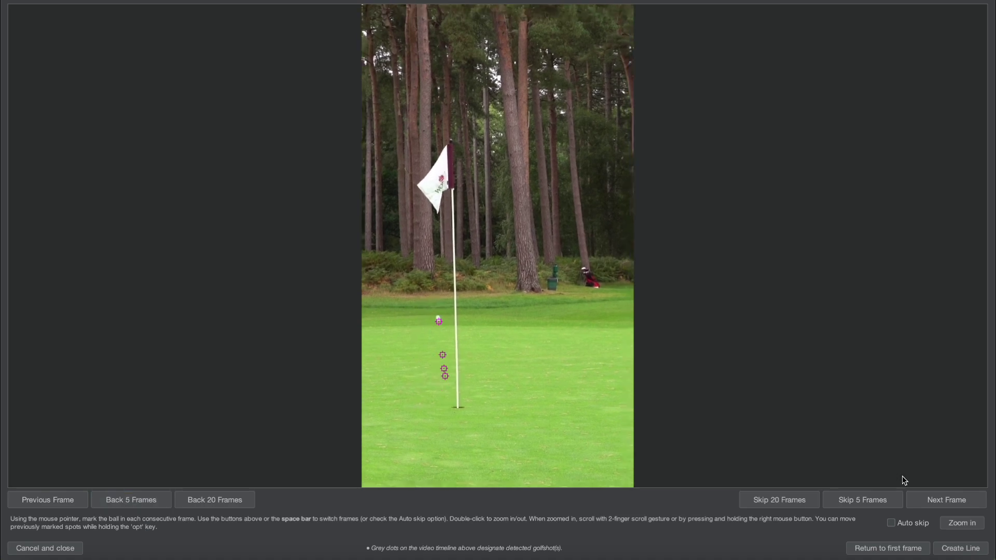
click(67, 548)
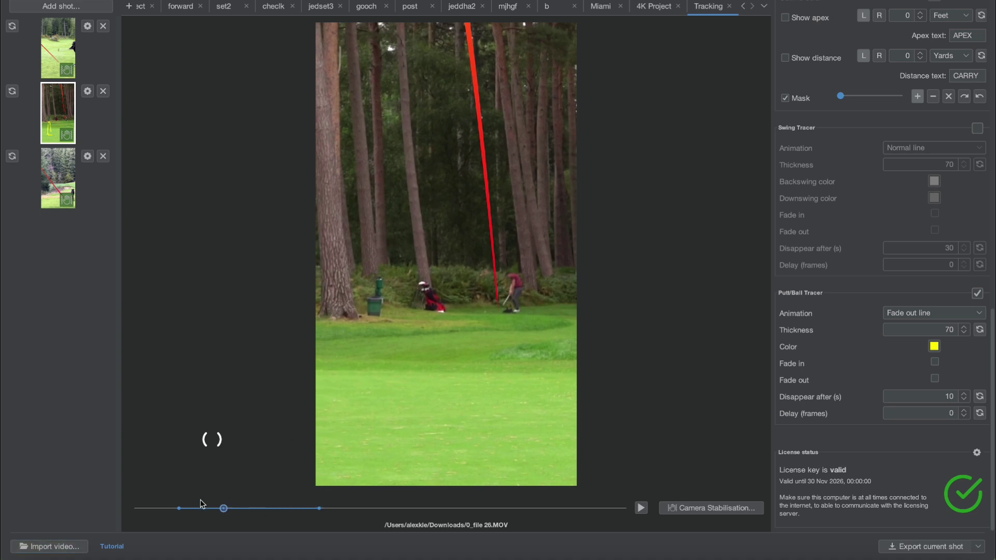
Scrub the 0_file 26.MOV shot past impact and add a Fly Out Distance pop-up with the value 98 and unit YDS
click(185, 508)
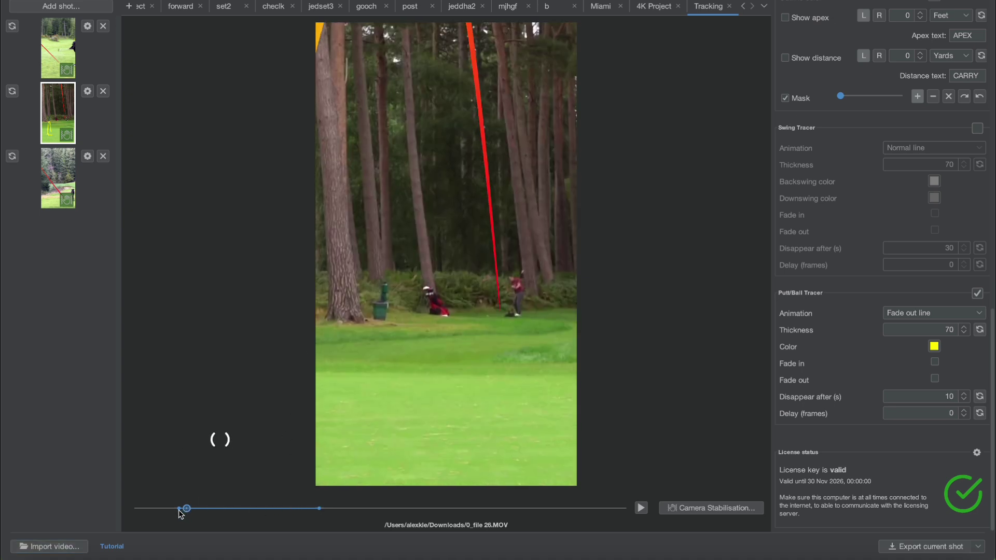
drag(184, 503, 236, 510)
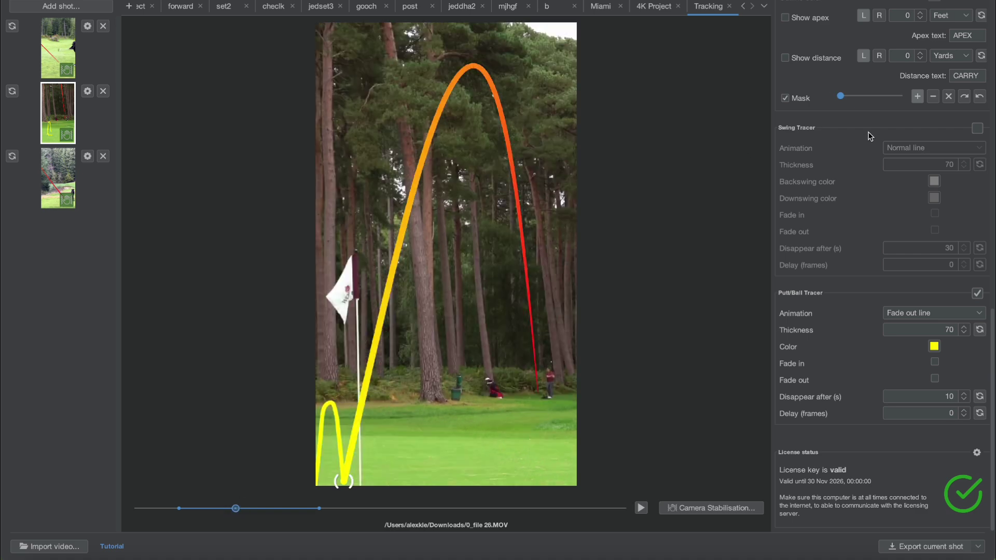
scroll(870, 137, up, 10)
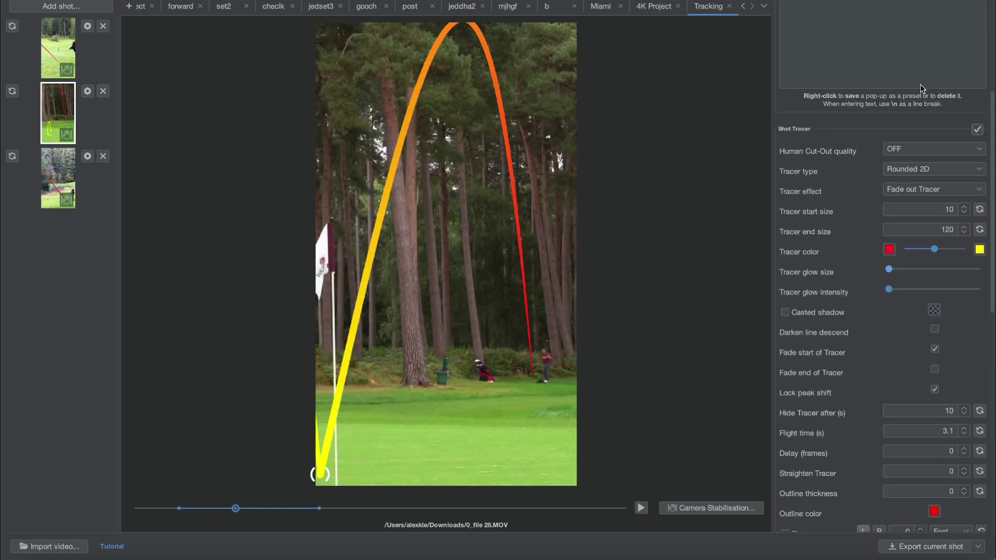
scroll(920, 84, up, 5)
click(955, 64)
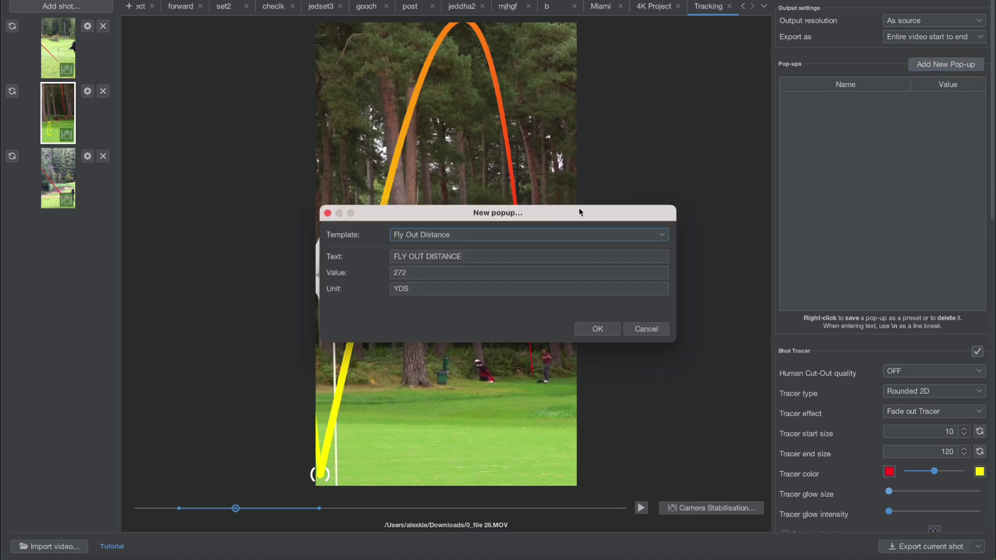
click(464, 234)
click(429, 251)
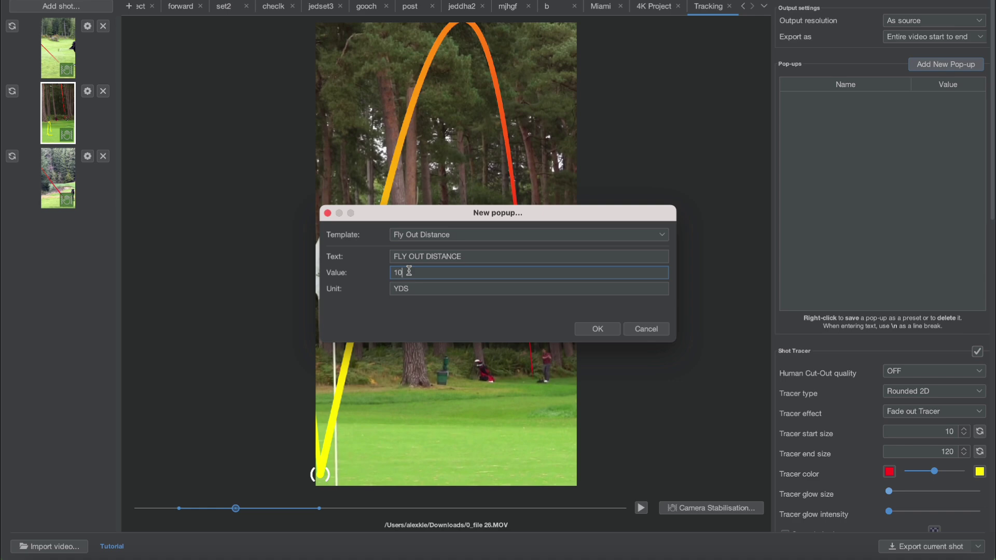
key(BackSpace)
key(BackSpace)
text(98)
click(581, 327)
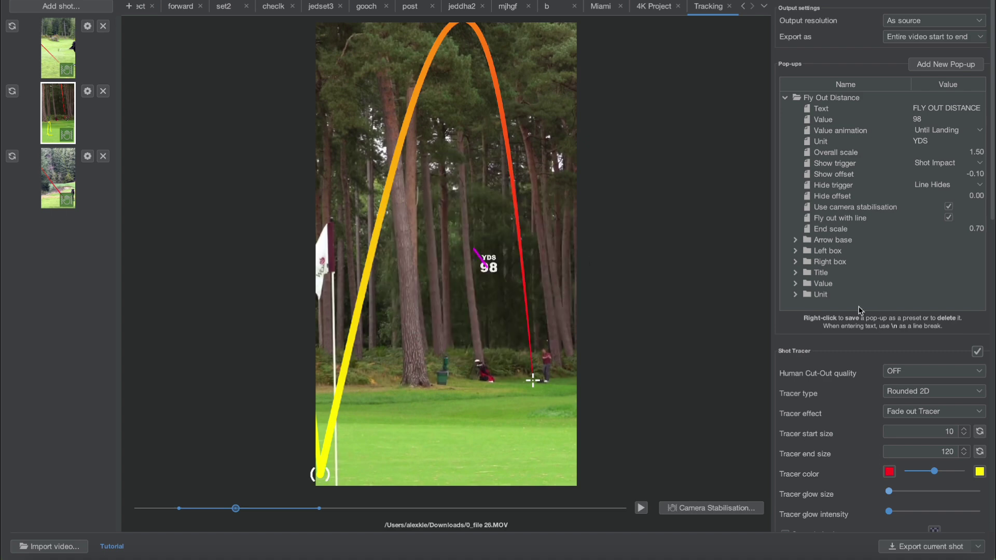
Turn off the shot tracer's mask and move the distance pop-up beside the tracer's start at the distant golfer's feet
scroll(858, 310, down, 10)
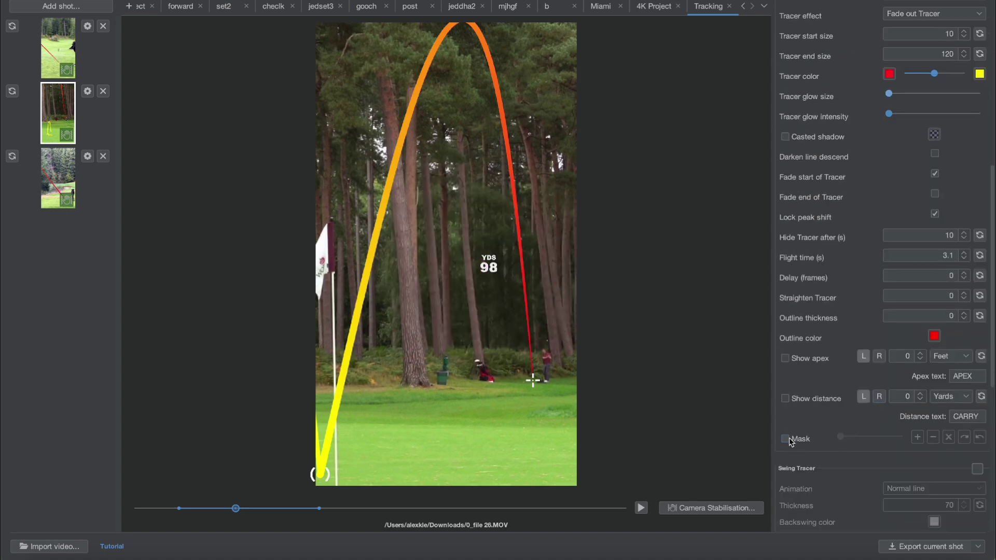
drag(486, 277, 524, 379)
scroll(952, 276, up, 10)
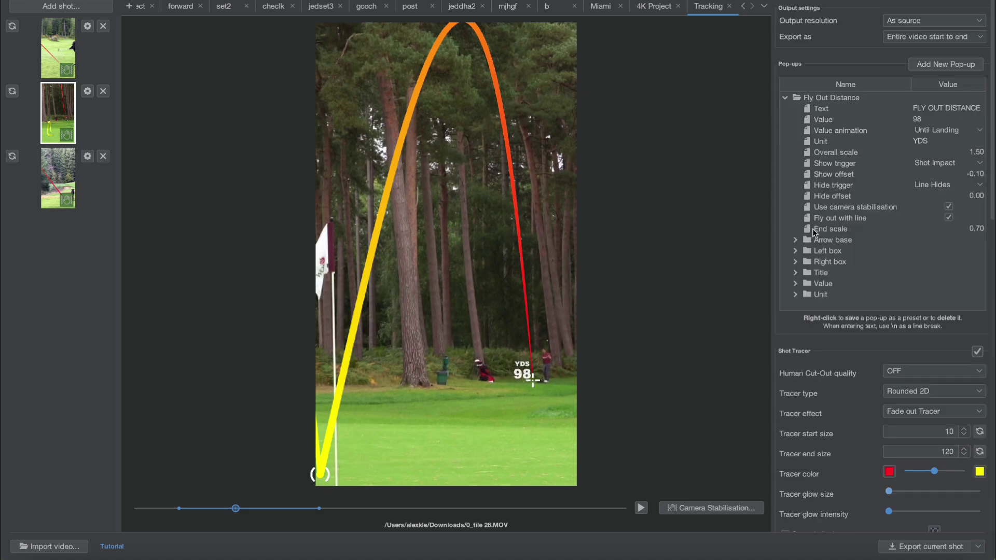
Set the distance pop-up's end scale to 2 and play the shot twice to check it
click(960, 228)
text(2)
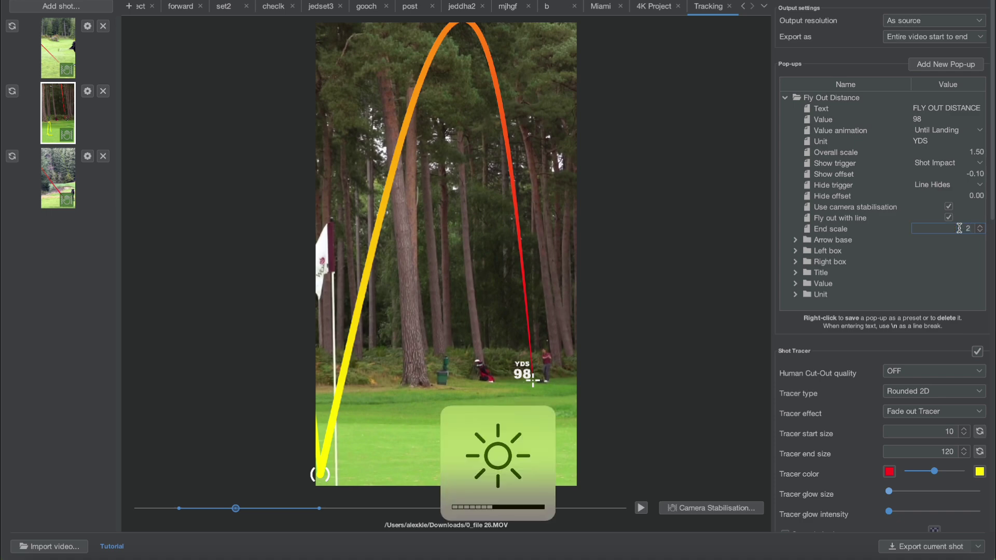
key(Return)
click(641, 508)
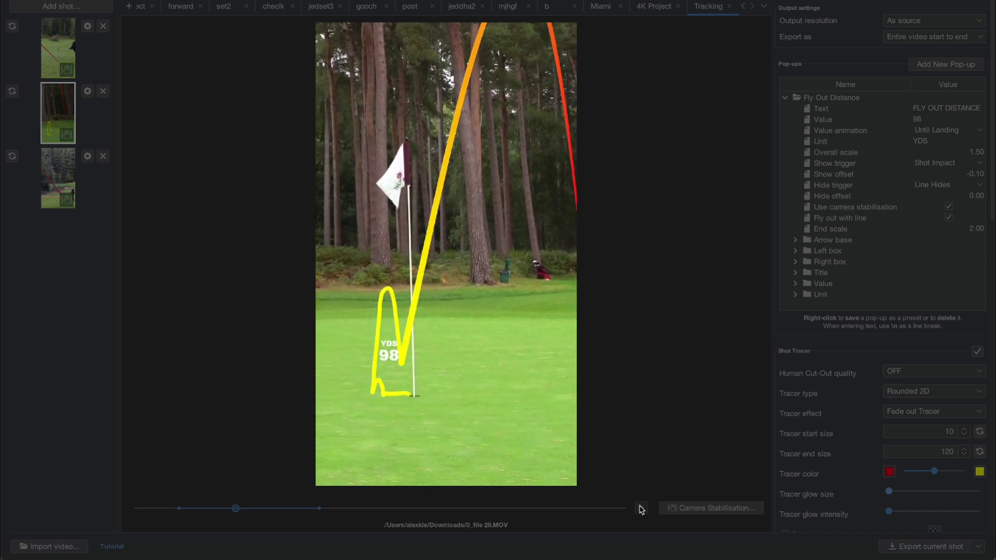
click(641, 508)
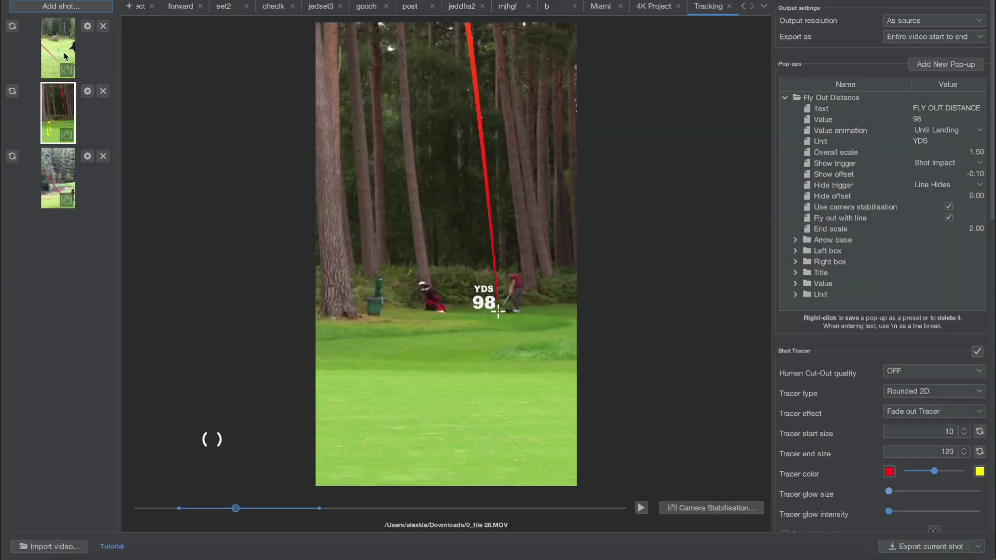
Preview IMG_9681.MOV from the Downloads folder and import it as a new shot
click(64, 52)
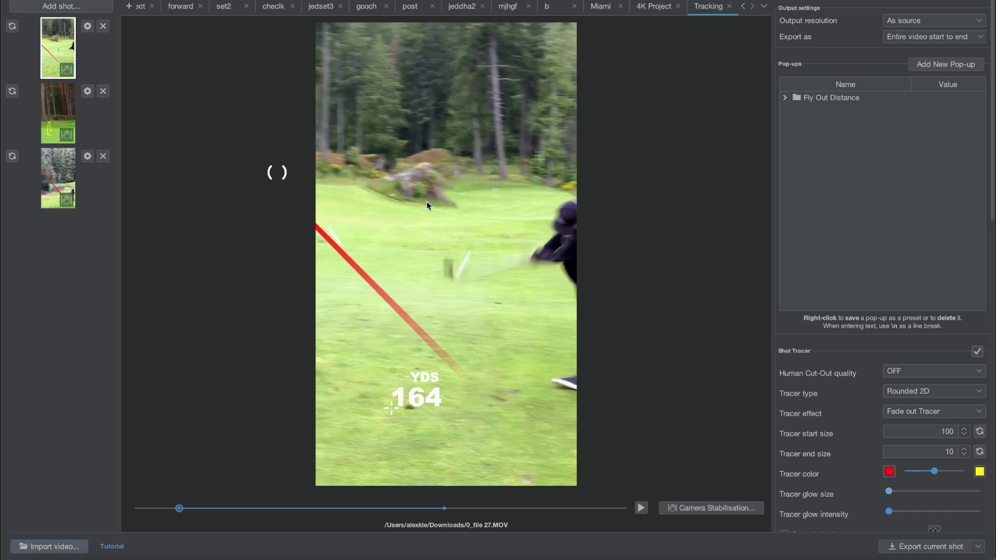
key(super+o)
scroll(429, 213, down, 15)
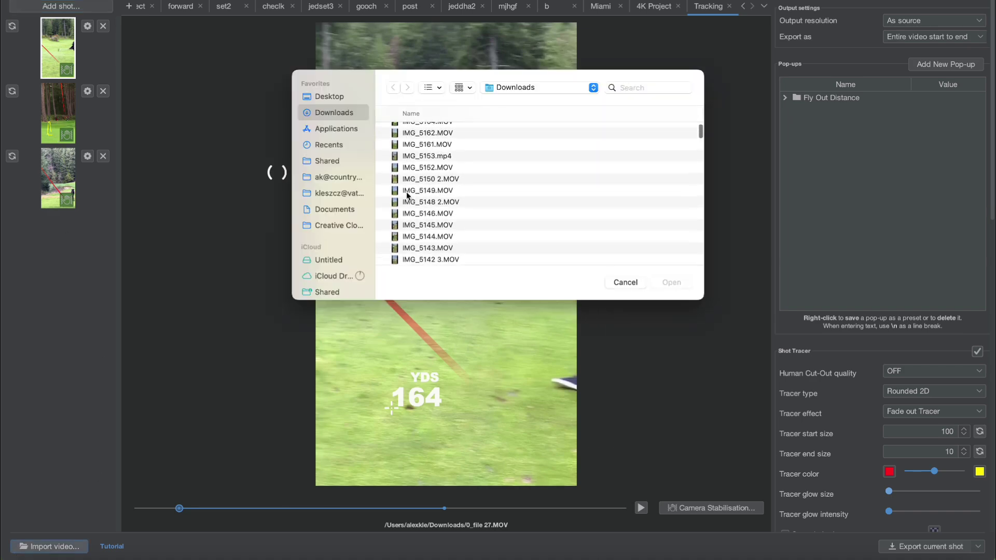
click(407, 195)
scroll(407, 192, down, 10)
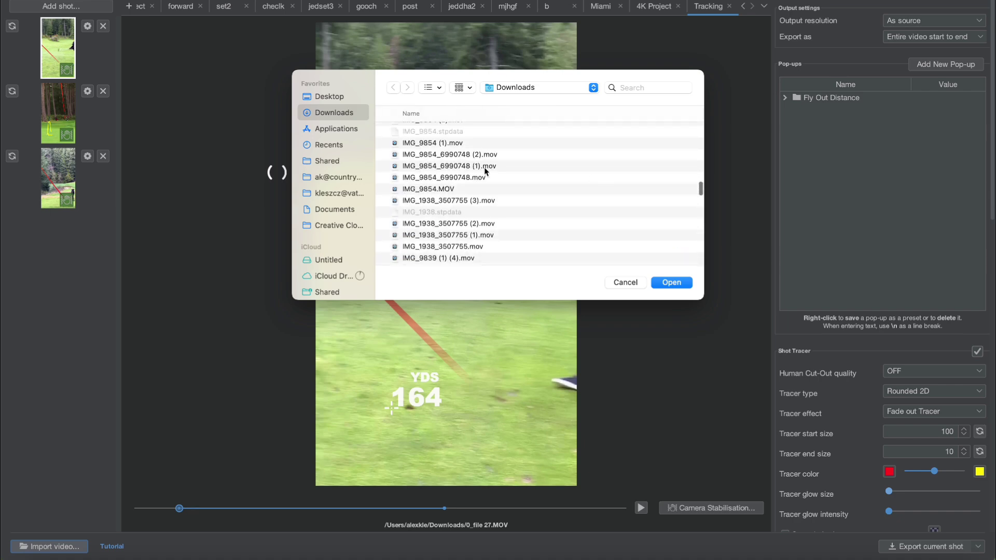
drag(701, 193, 701, 138)
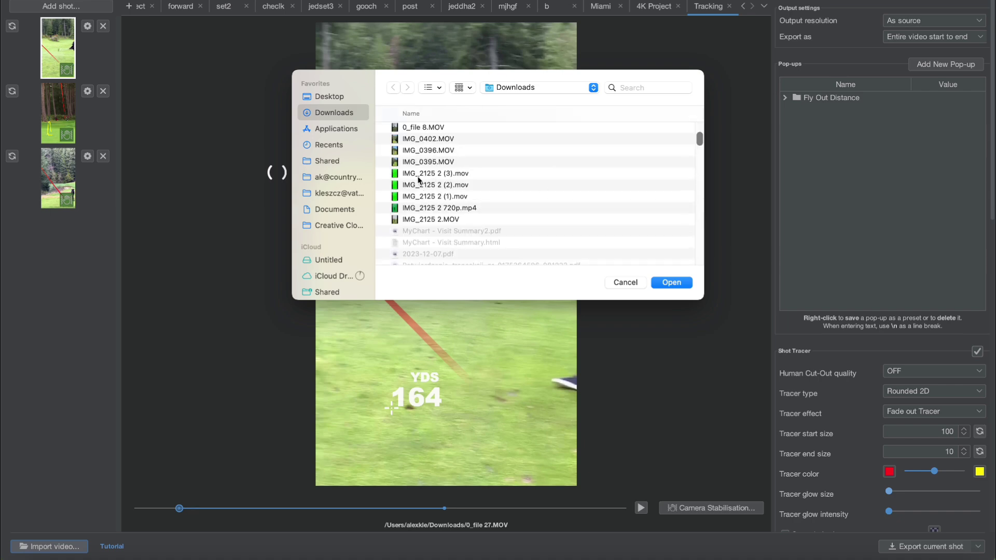
scroll(415, 161, up, 10)
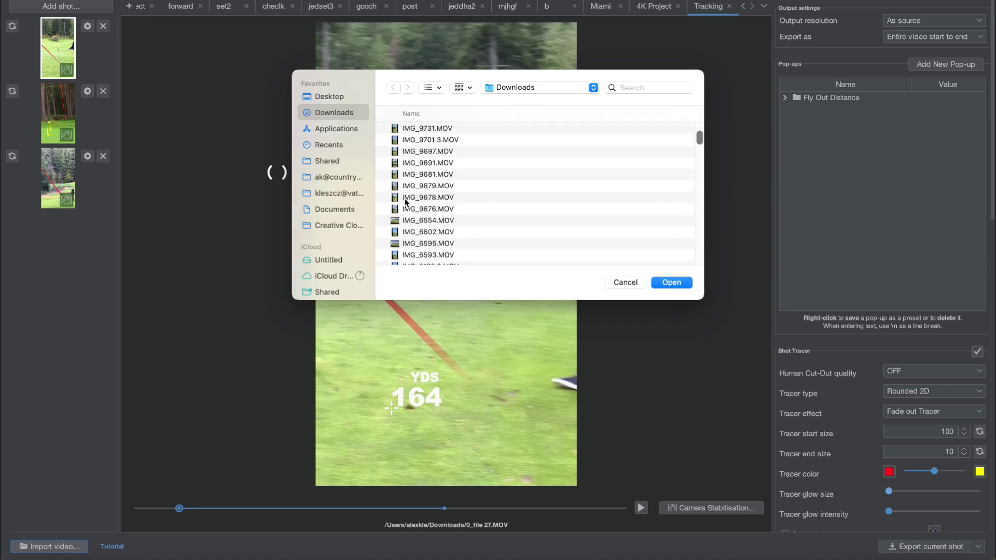
click(406, 174)
key(space)
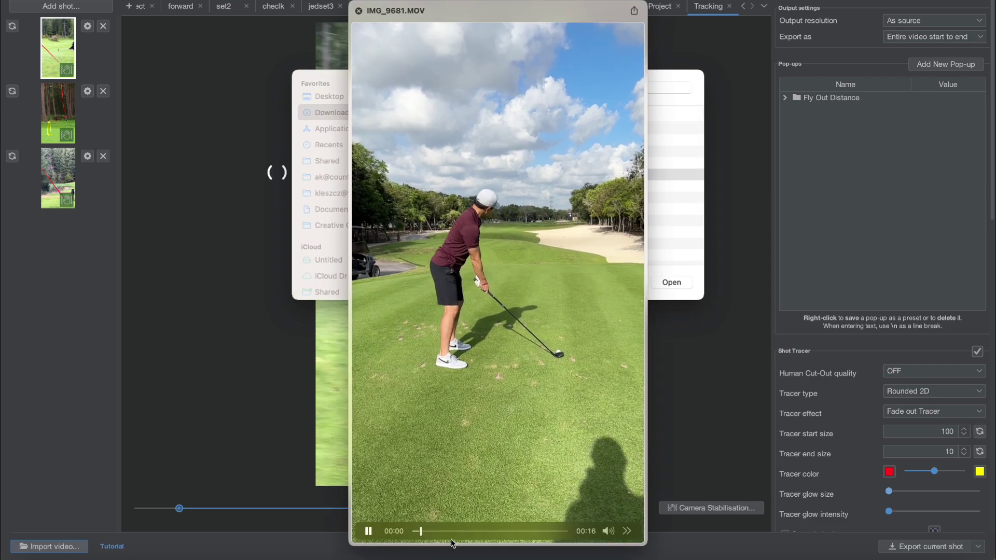
click(460, 531)
mouse_move(460, 532)
mouse_down()
mouse_move(538, 530)
mouse_move(450, 522)
mouse_up()
key(space)
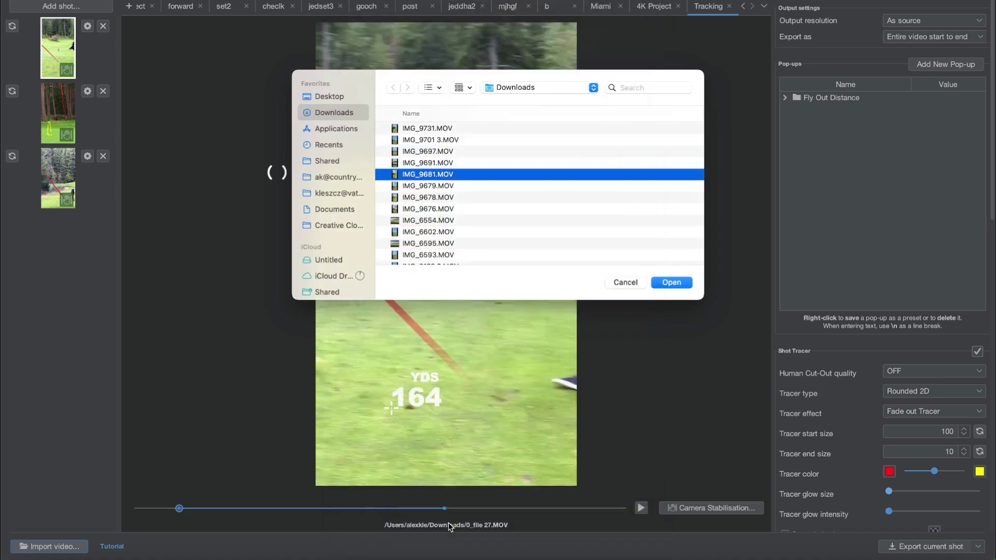
key(Return)
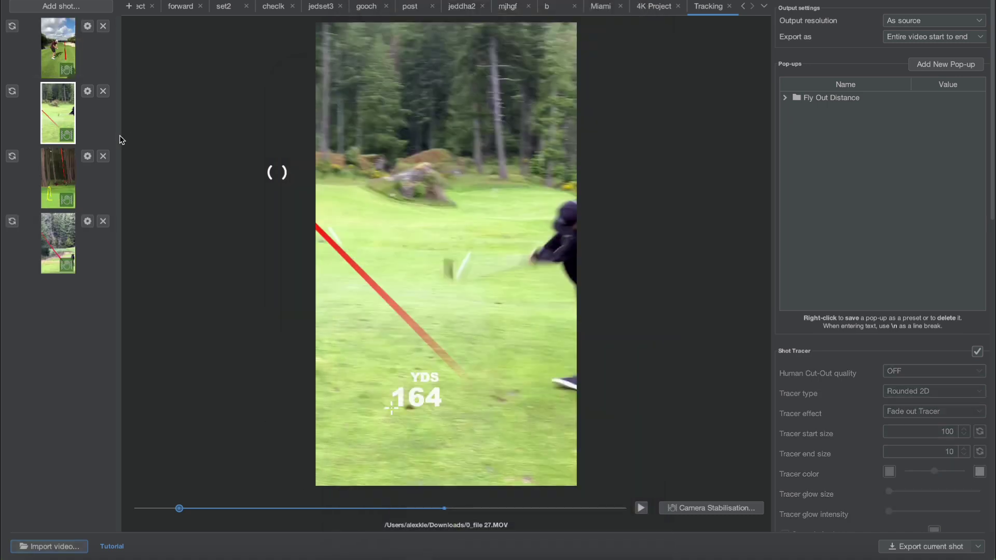
Play the IMG_9681.MOV shot and move its tracer's landing point to the far edge of the grass below the trees
click(60, 40)
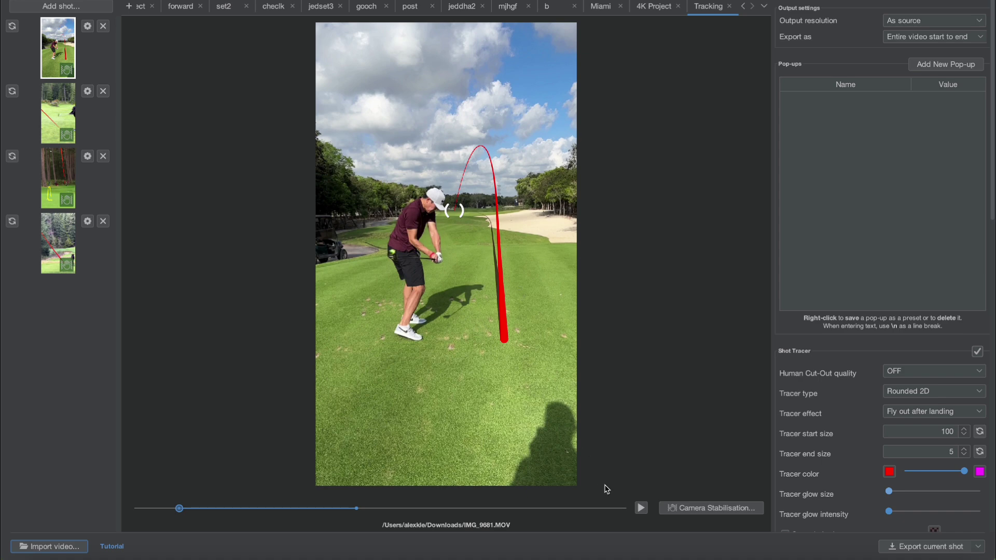
click(642, 509)
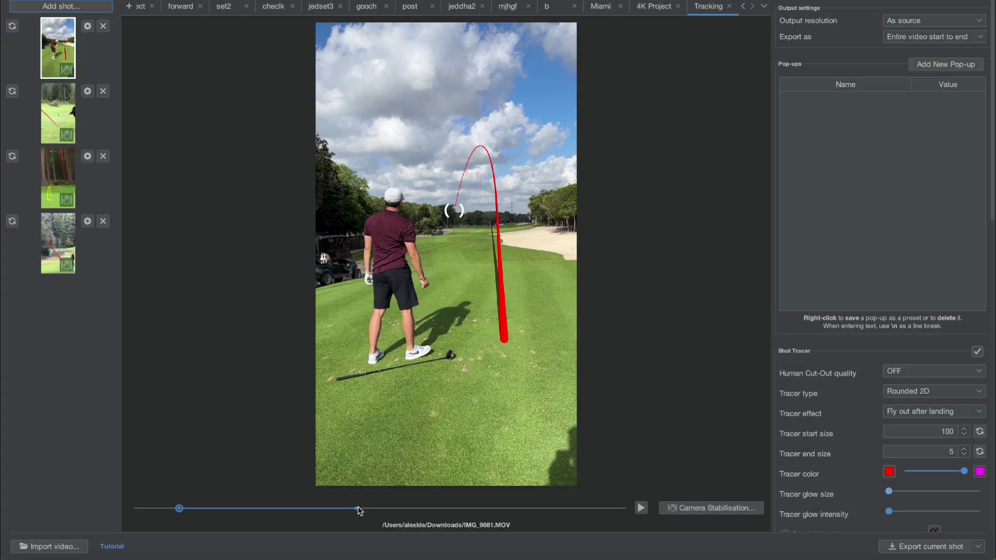
drag(359, 511, 511, 509)
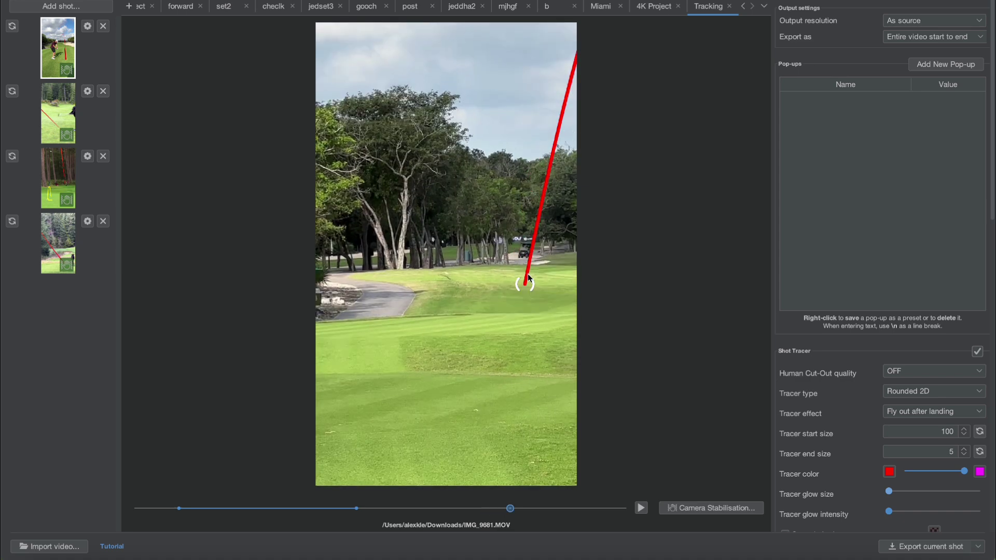
drag(528, 280, 463, 269)
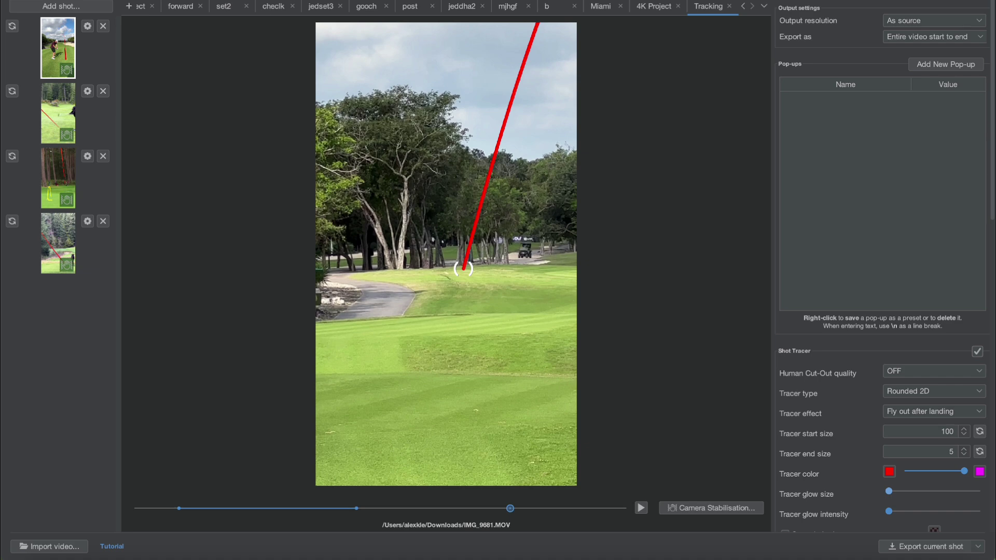
Set the tracer's flight time to 5 seconds and shift its landing point along the grass edge toward the distant golf cart
scroll(939, 436, down, 5)
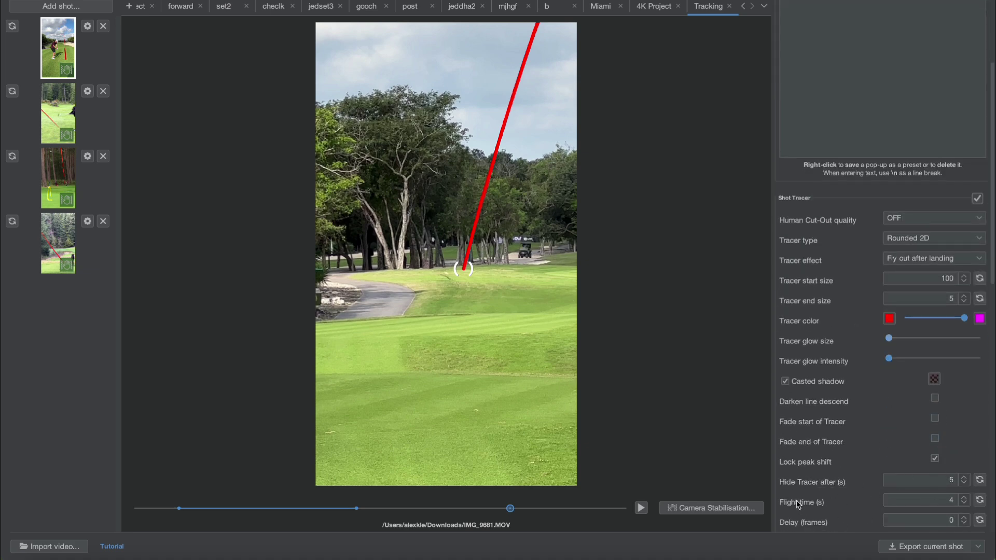
click(965, 496)
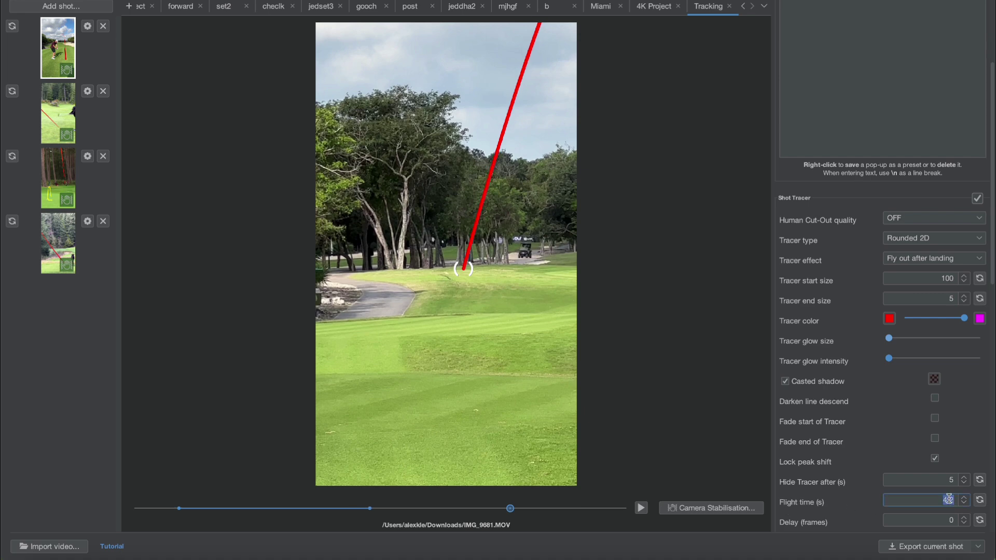
text(5)
drag(463, 269, 487, 267)
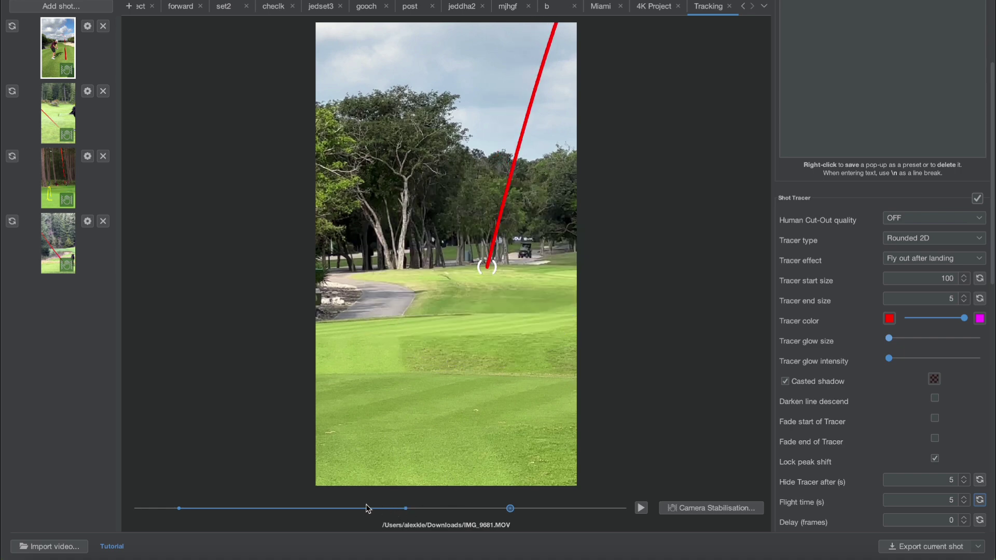
Set the tracer's flight time to 7 seconds and scrub the clip around and past the landing moment to check it
click(406, 513)
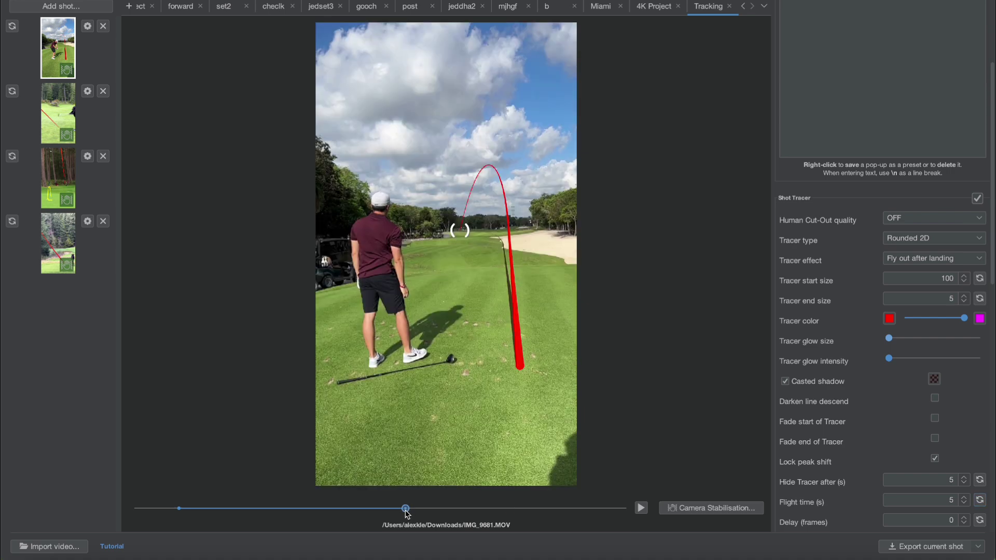
drag(406, 509, 436, 510)
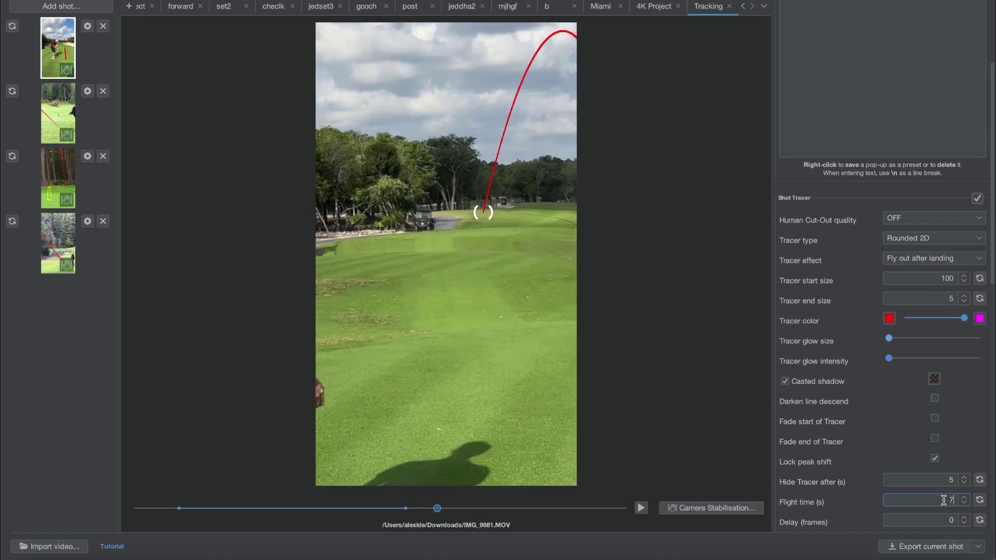
key(Return)
drag(441, 511, 496, 513)
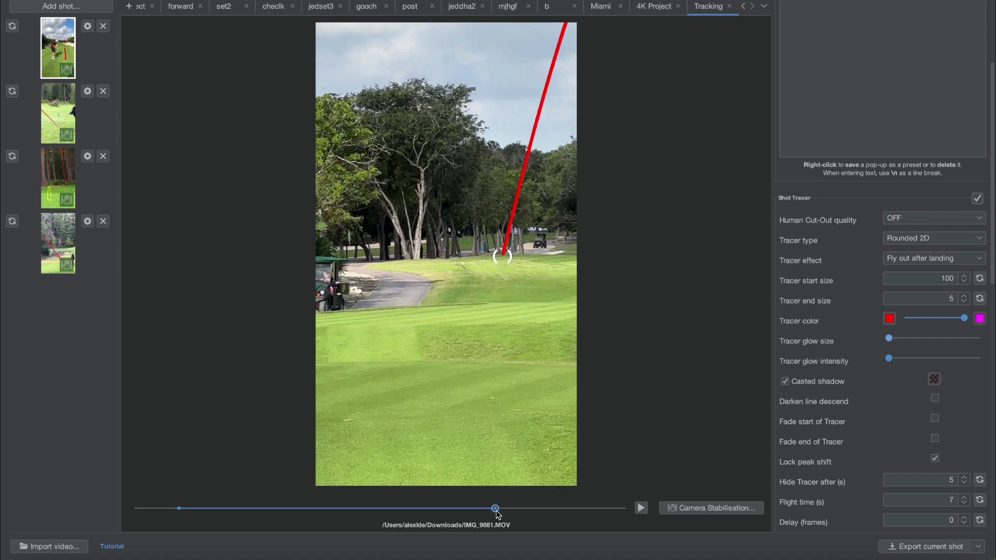
drag(497, 514, 550, 513)
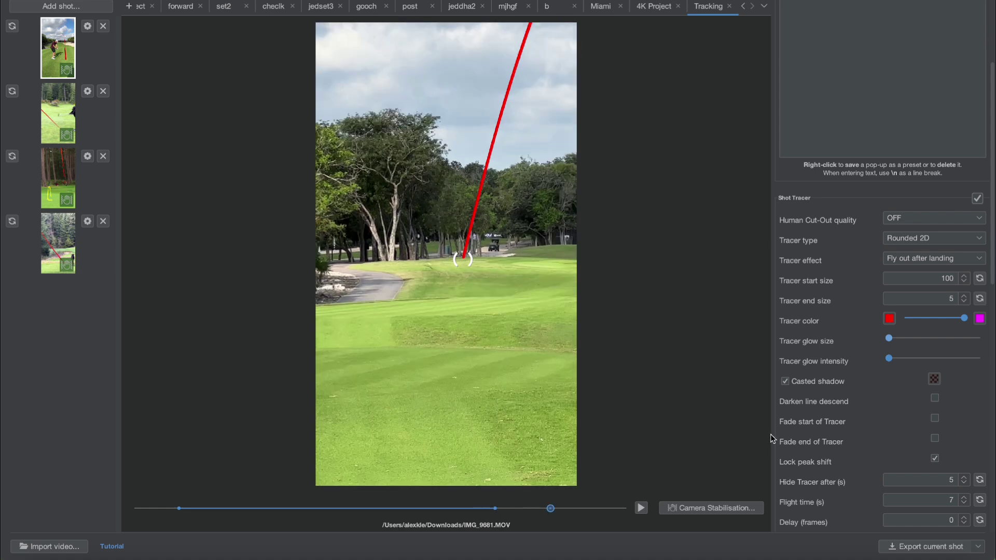